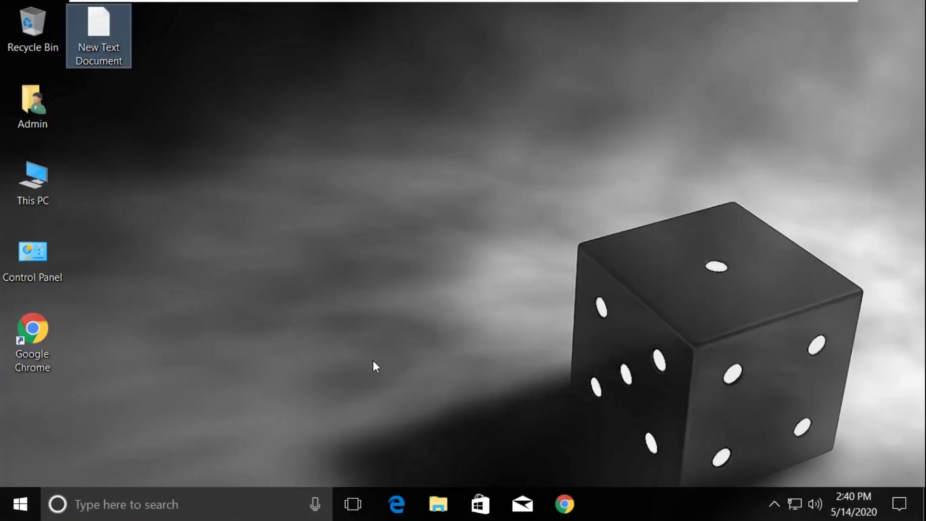
# - Launch Command Prompt as administrator from taskbar search 'cmd' and approve the UAC prompt
pyautogui.click(114, 504)
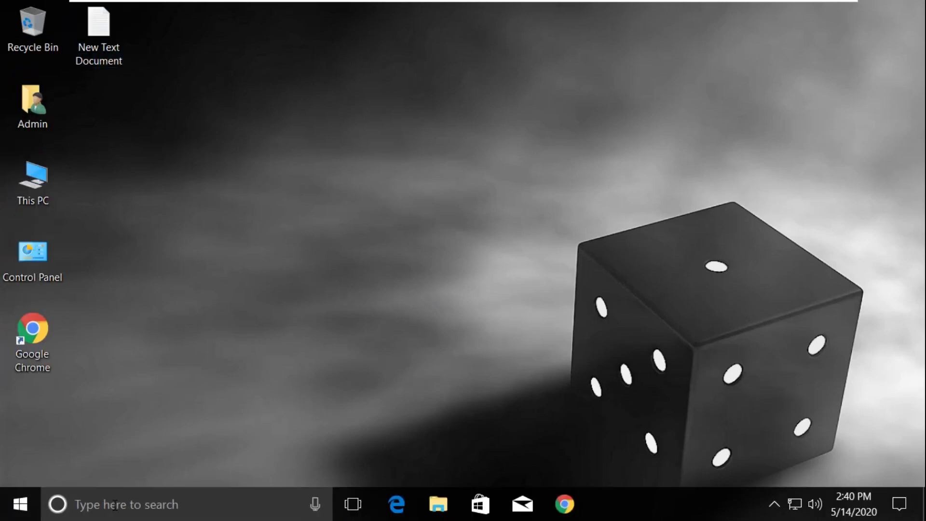
pyautogui.write('cm')
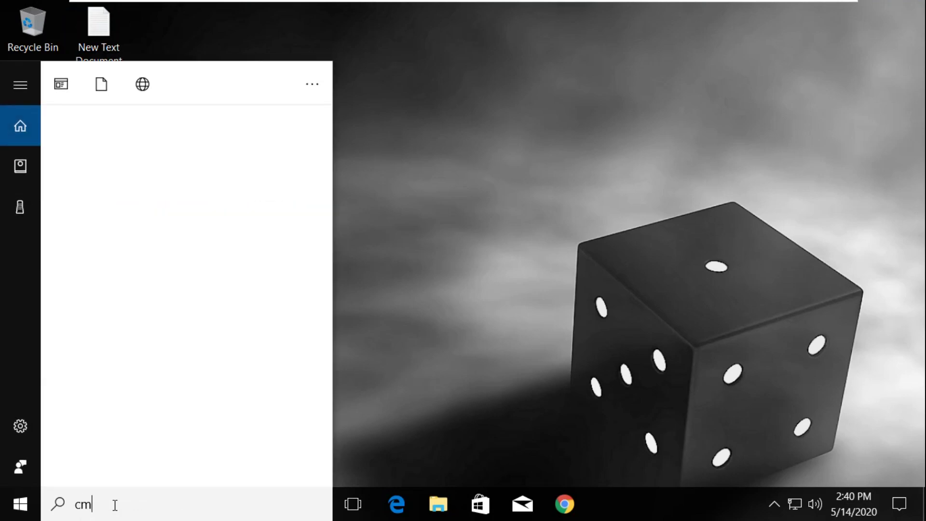
pyautogui.write('d')
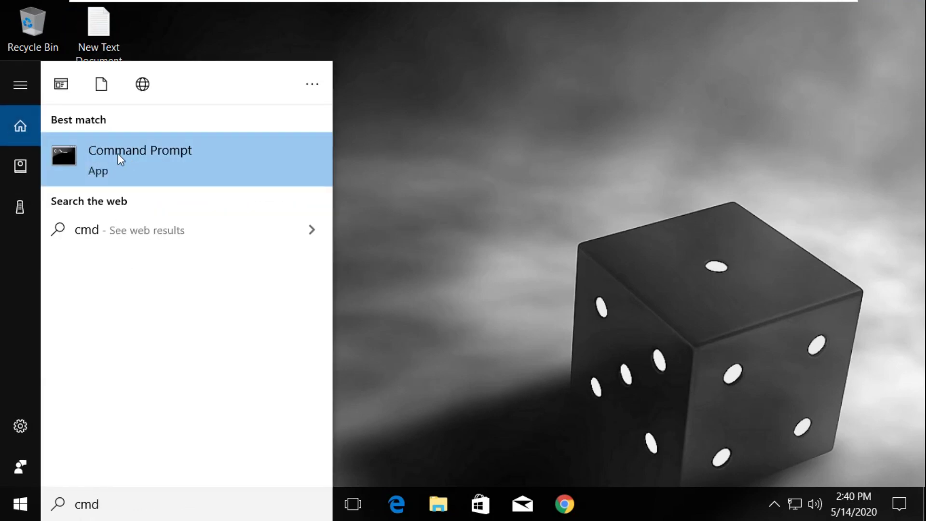
pyautogui.rightClick(117, 157)
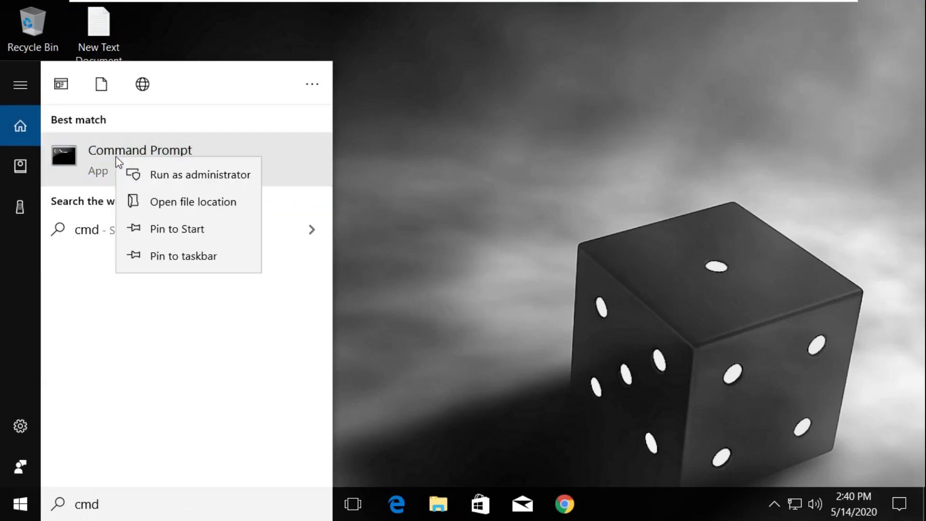
pyautogui.click(184, 179)
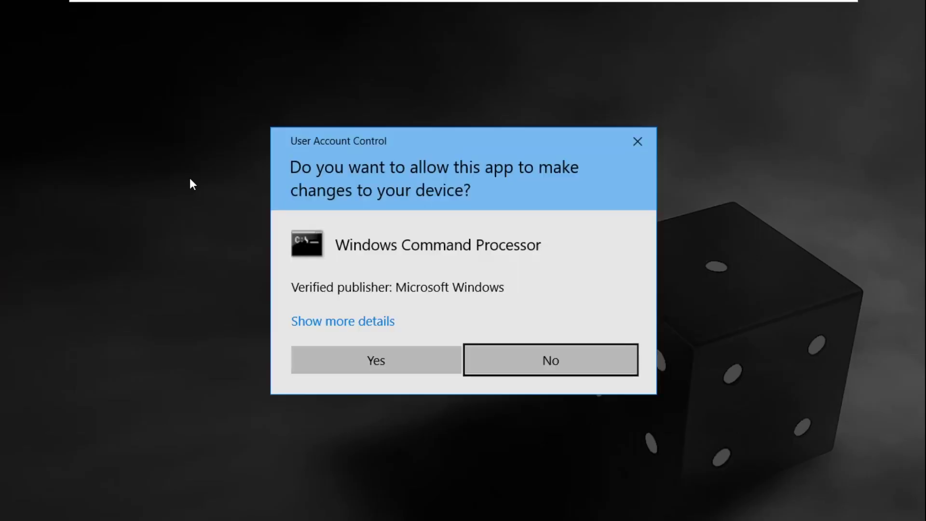
pyautogui.click(383, 360)
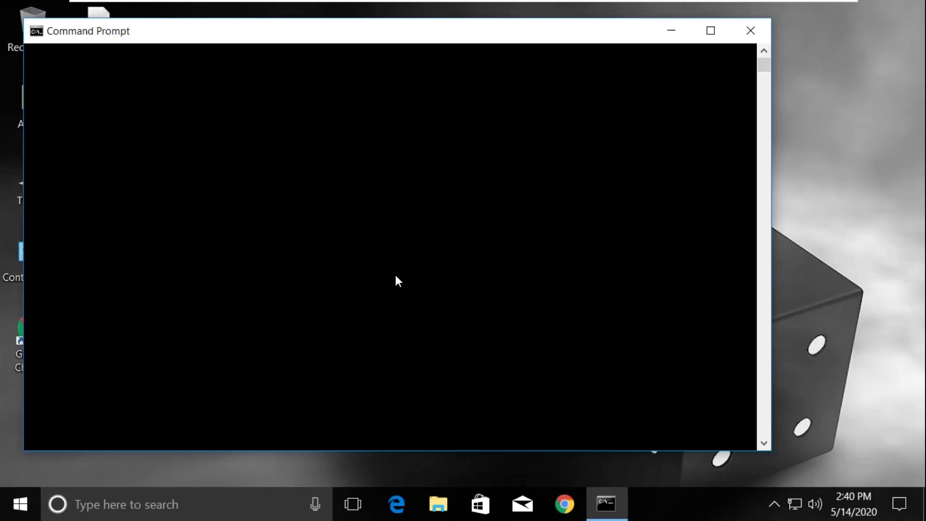
# - Run net stop for wuauserv, cryptSvc, bits, msiserver and AppIdSvc
pyautogui.moveTo(417, 41); pyautogui.dragTo(495, 27)
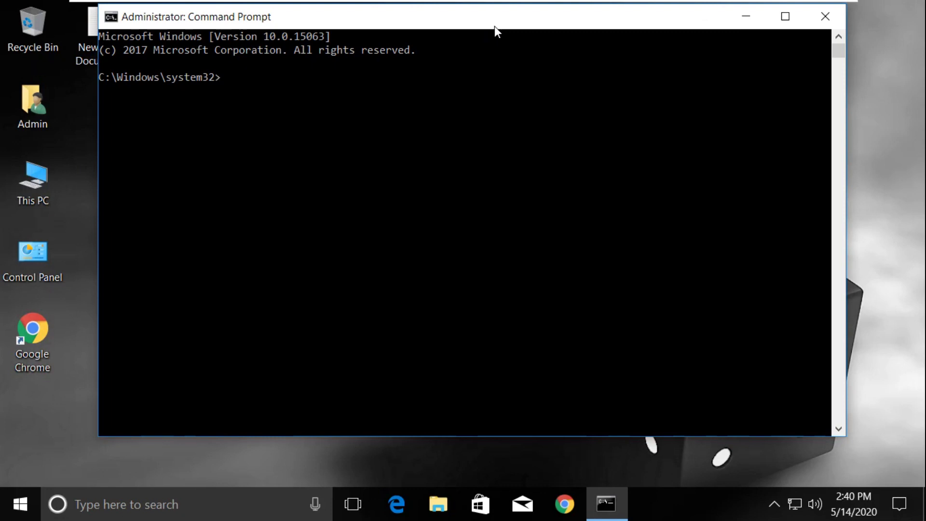
pyautogui.write('net ')
pyautogui.write('stop wua')
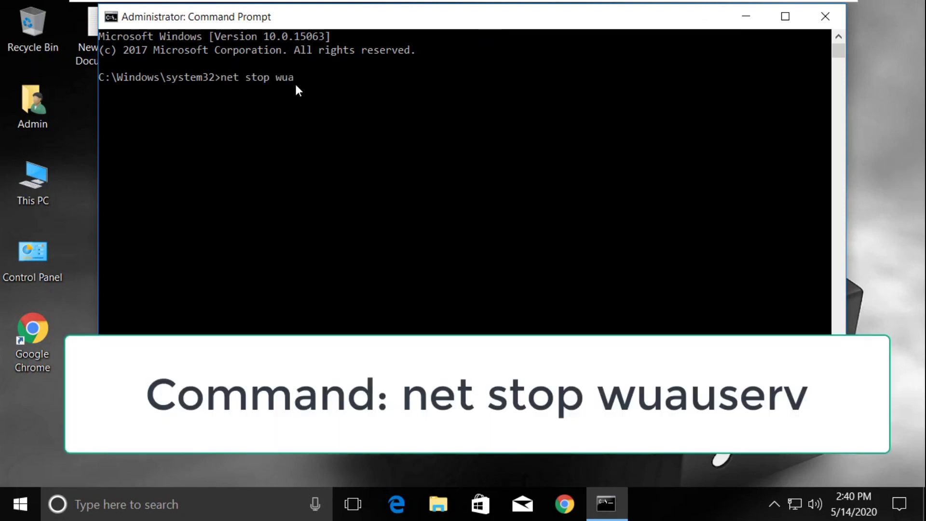
pyautogui.write('userv')
pyautogui.press('Return')
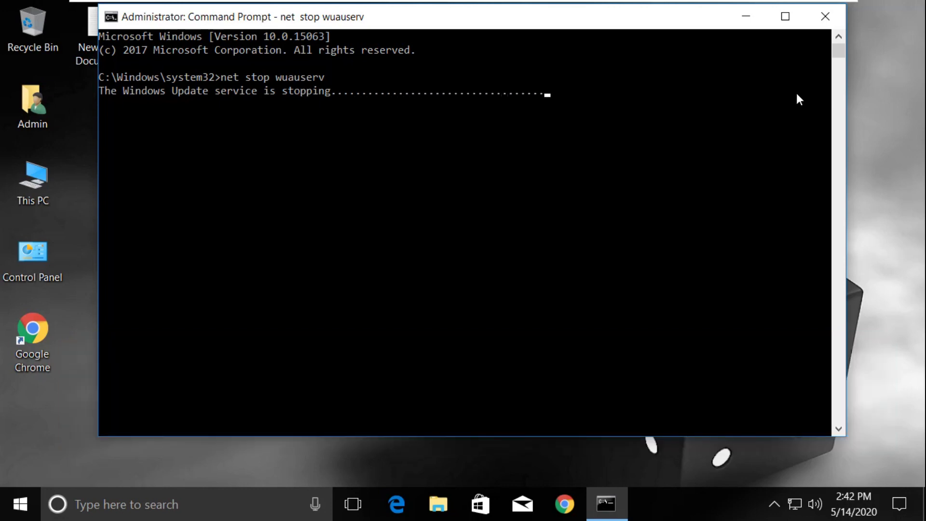
pyautogui.write('net st')
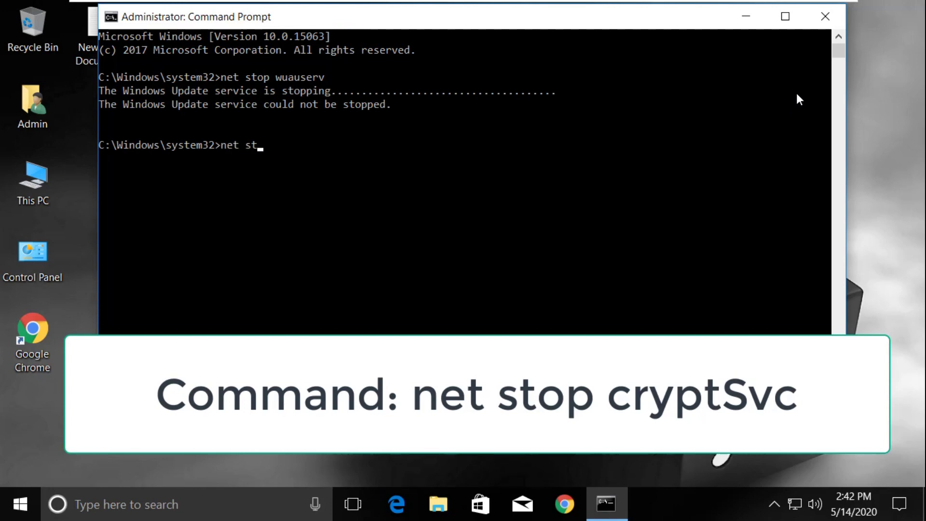
pyautogui.write('op cry')
pyautogui.write('ptSvc')
pyautogui.press('Return')
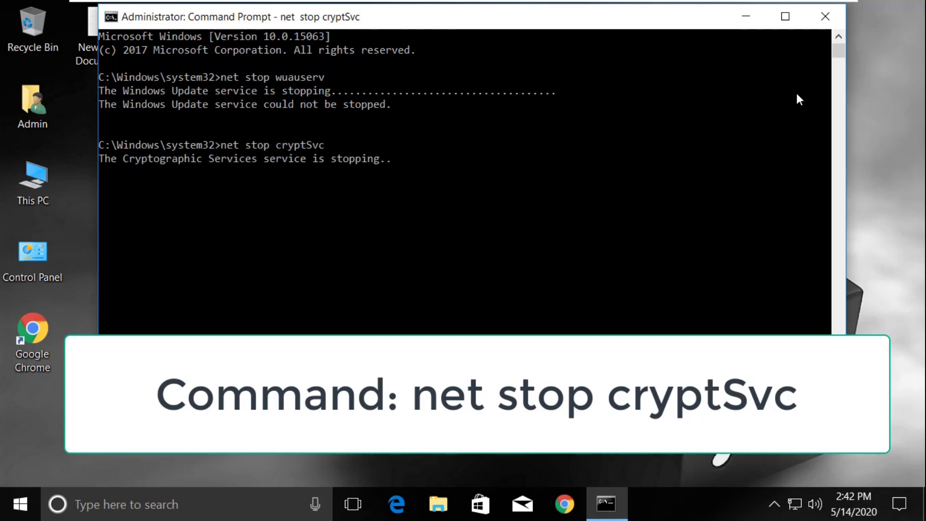
pyautogui.write('net')
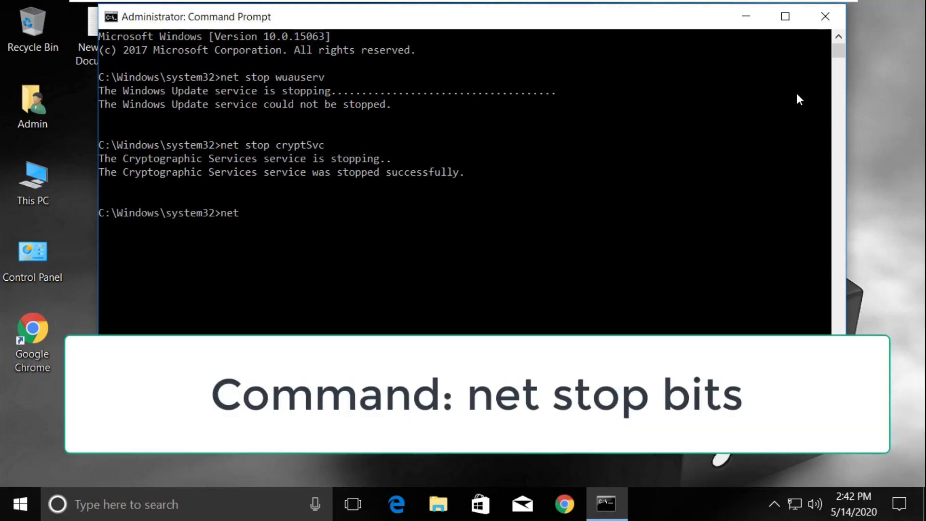
pyautogui.write(' stop bit')
pyautogui.write('s')
pyautogui.press('Return')
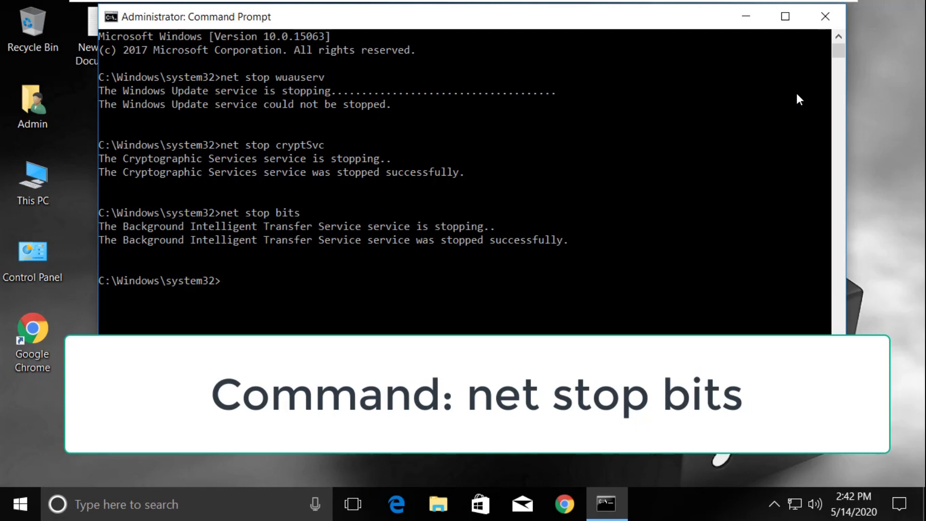
pyautogui.write('net stop')
pyautogui.write(' msi')
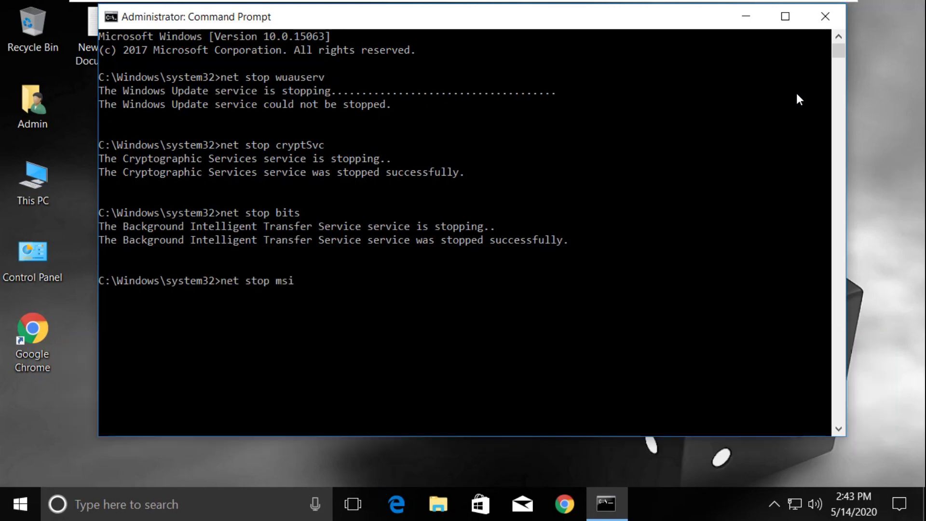
pyautogui.write('server')
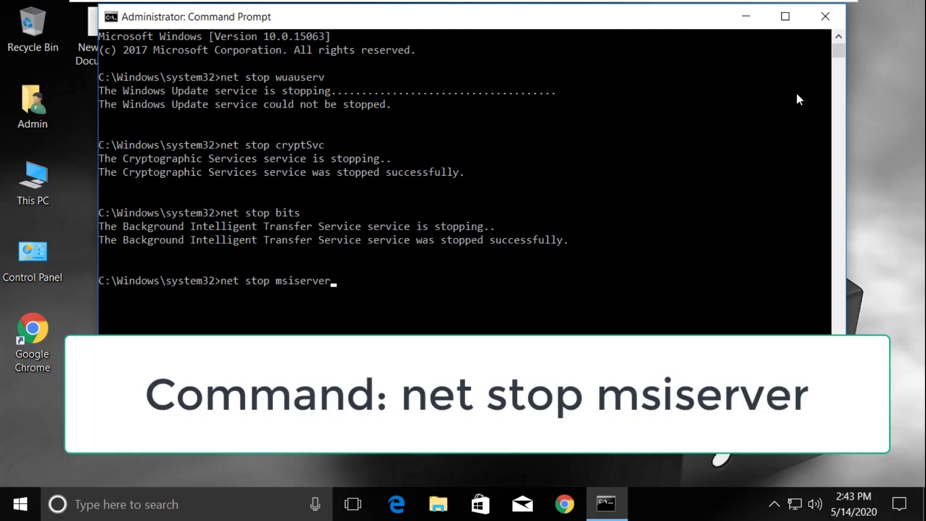
pyautogui.press('Return')
pyautogui.write('net')
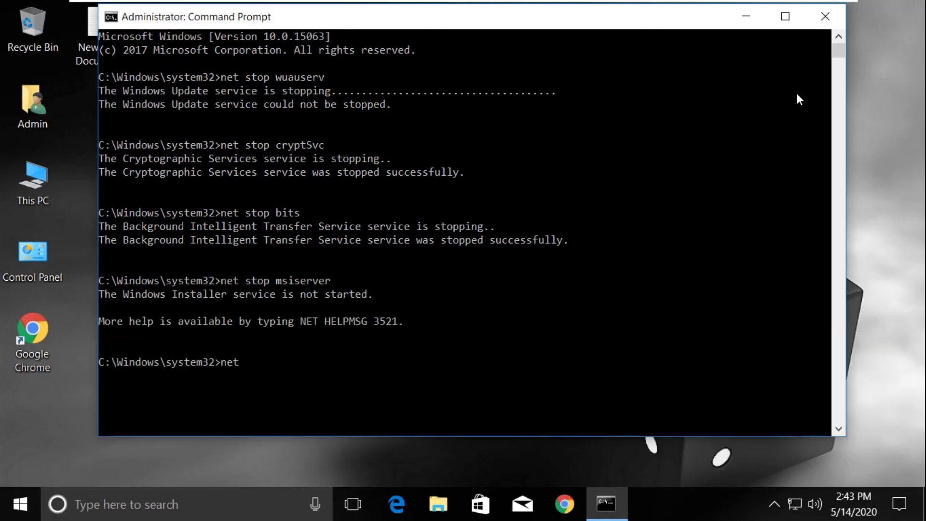
pyautogui.write(' stop App')
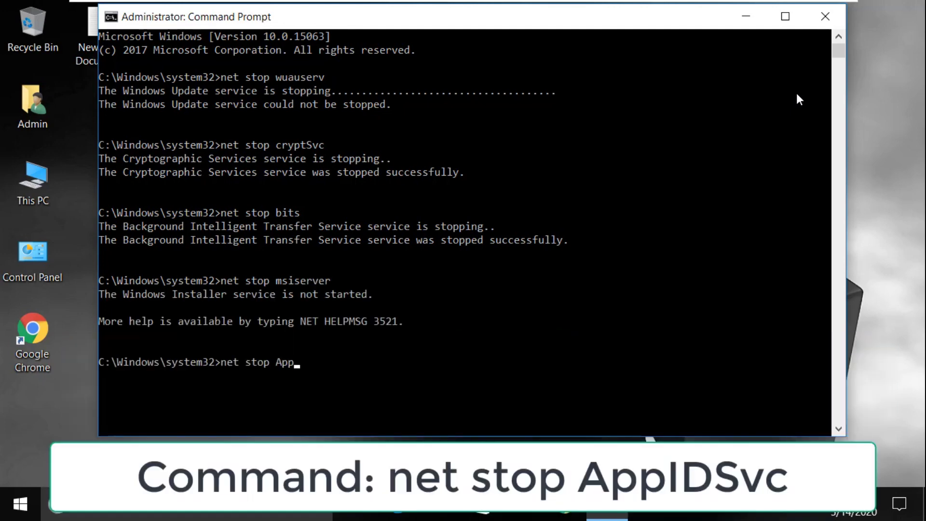
pyautogui.write('IdSvc')
pyautogui.press('Return')
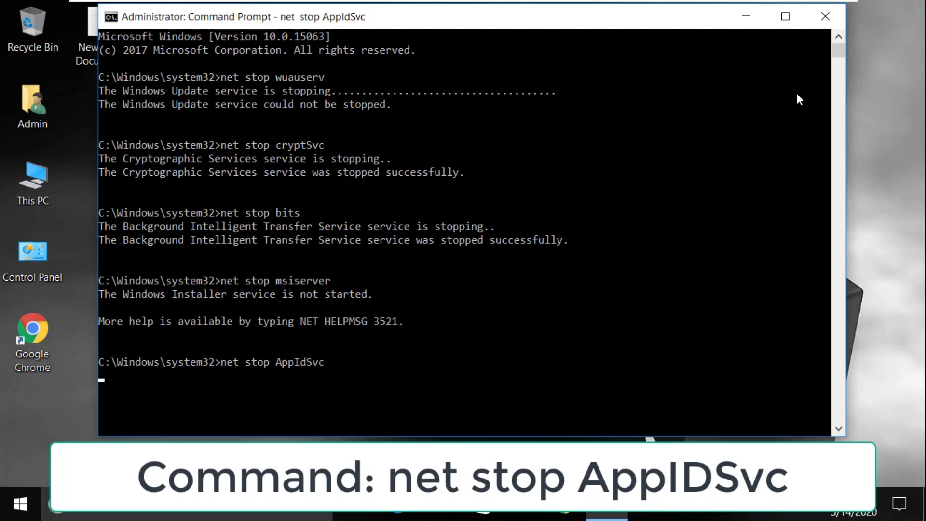
pyautogui.write('R')
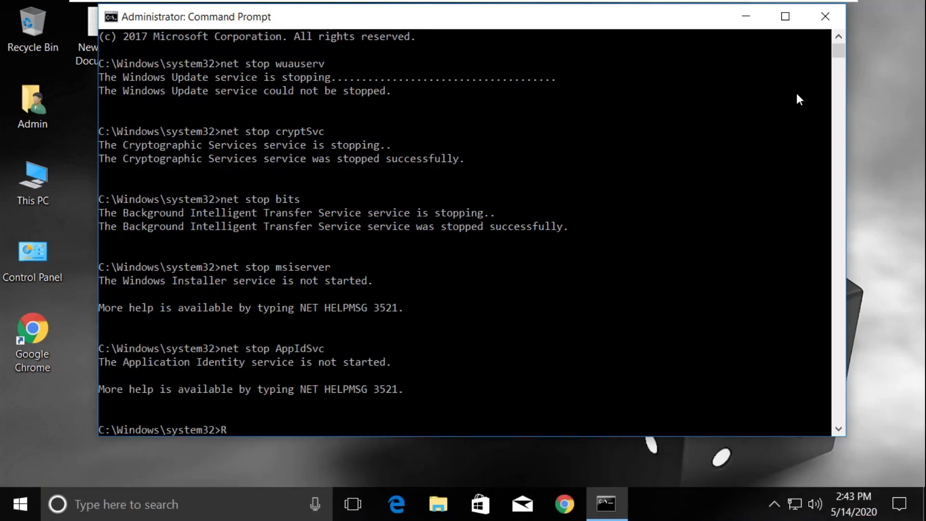
pyautogui.write('EN c:')
pyautogui.write('\\Wi')
pyautogui.write('ndows\\Soft')
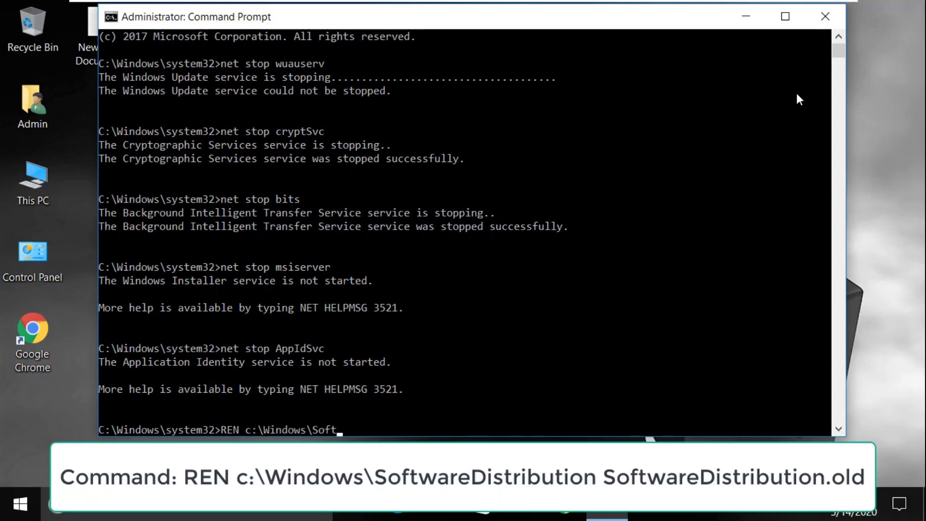
pyautogui.write('wareDistri')
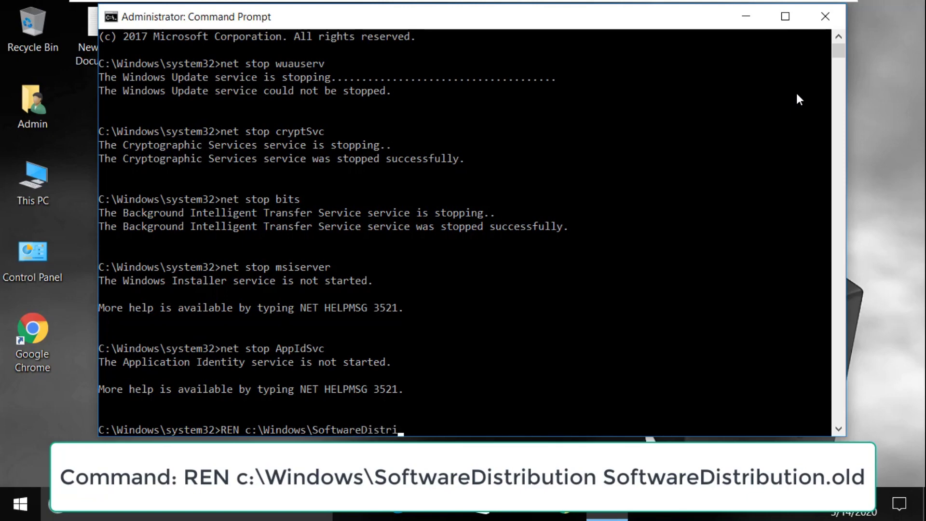
pyautogui.write('bution S')
pyautogui.write('oftwareDistri')
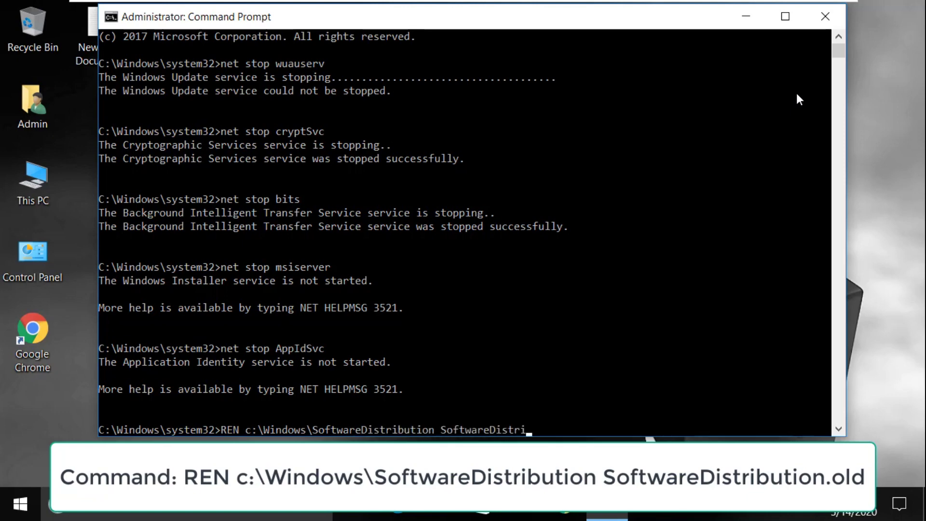
pyautogui.write('bution')
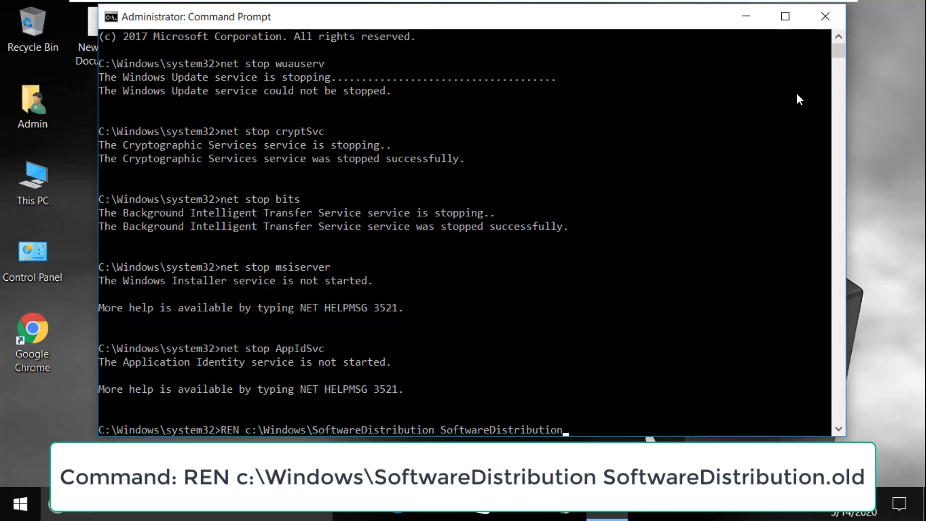
pyautogui.write('.old')
# - Attempt renaming SoftwareDistribution (access denied), then rename catroot2 to catroot2.old
pyautogui.press('Return')
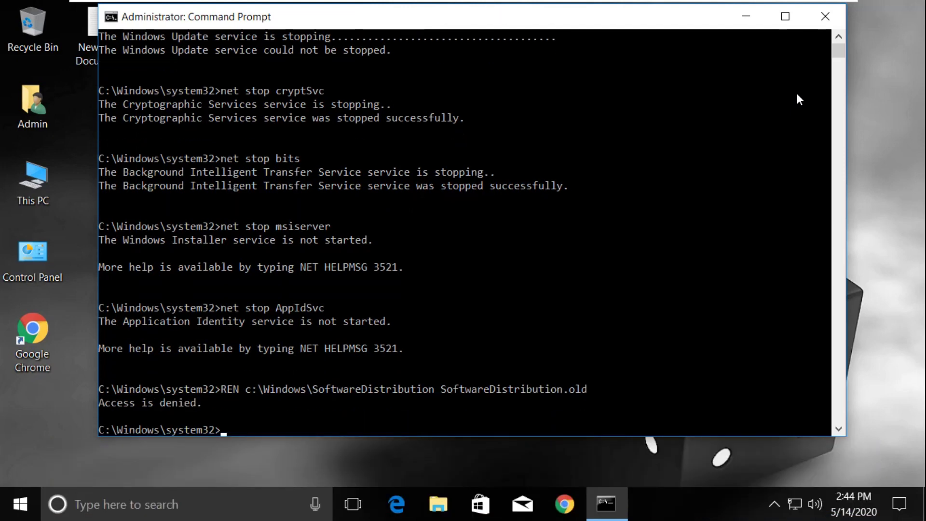
pyautogui.write('REN')
pyautogui.write(' c:\\')
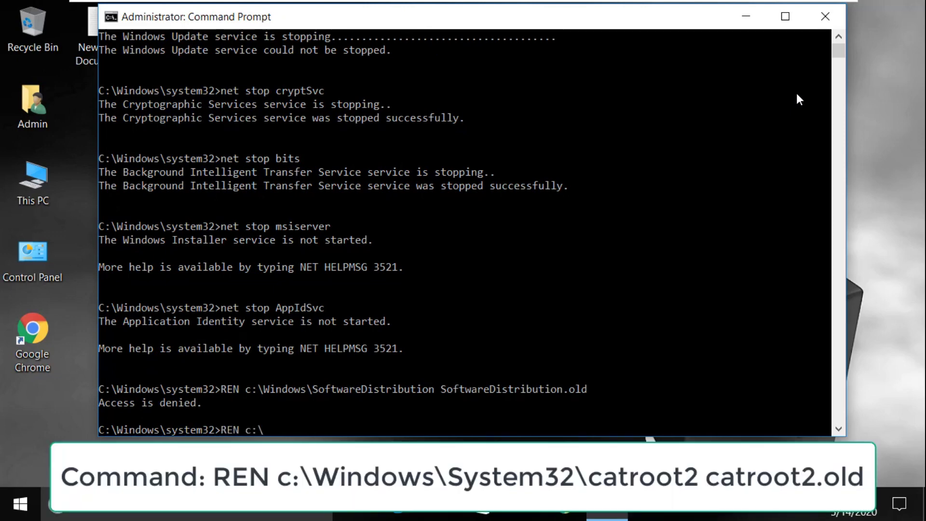
pyautogui.write('Windows\\')
pyautogui.write('System32\\')
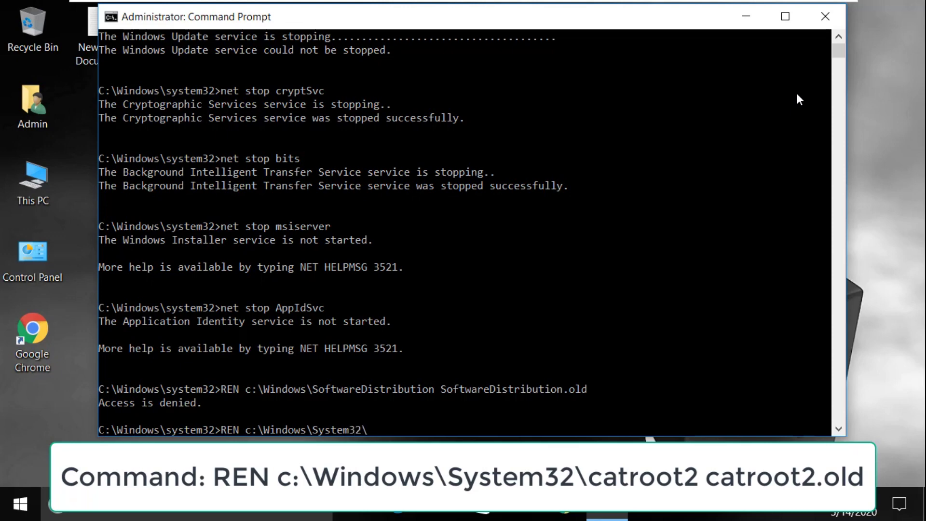
pyautogui.write('car')
pyautogui.write('tr')
pyautogui.write('oot')
pyautogui.write('2 ')
pyautogui.write('catri')
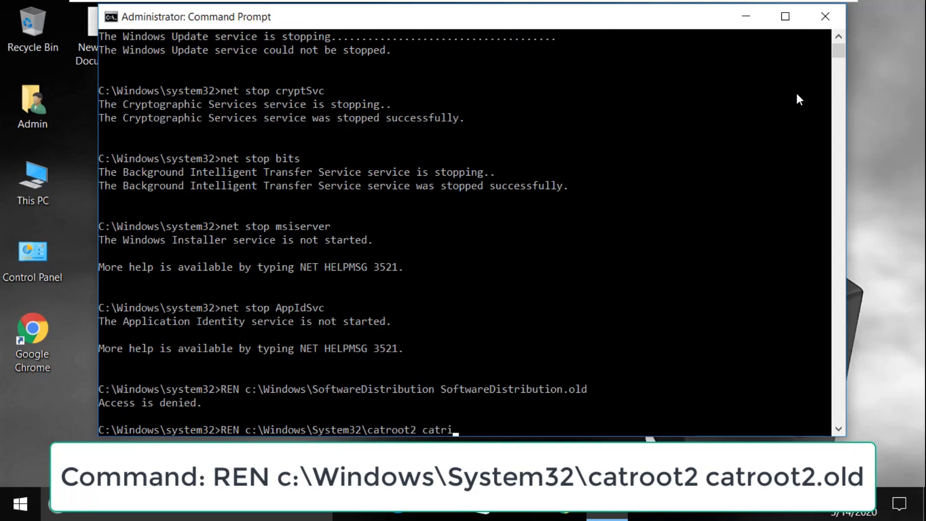
pyautogui.press('BackSpace')
pyautogui.write('oot2')
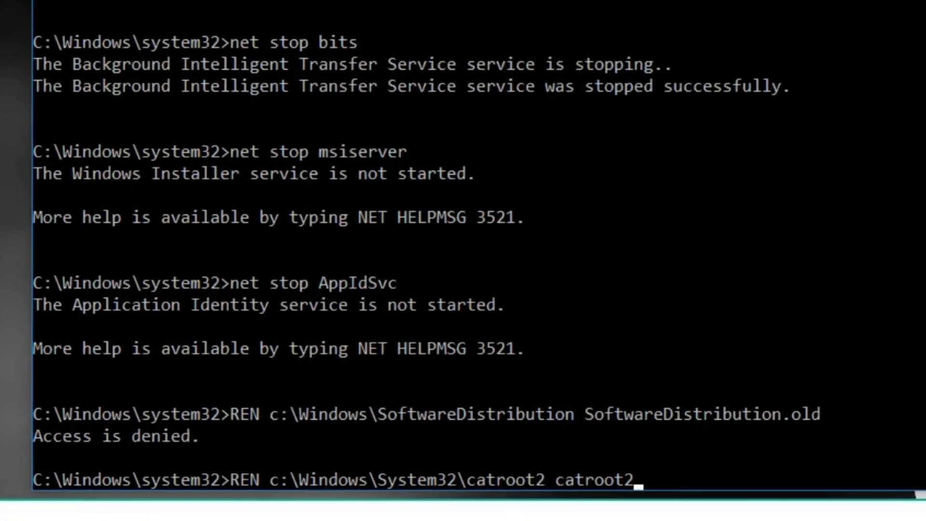
pyautogui.write('.old')
pyautogui.press('Return')
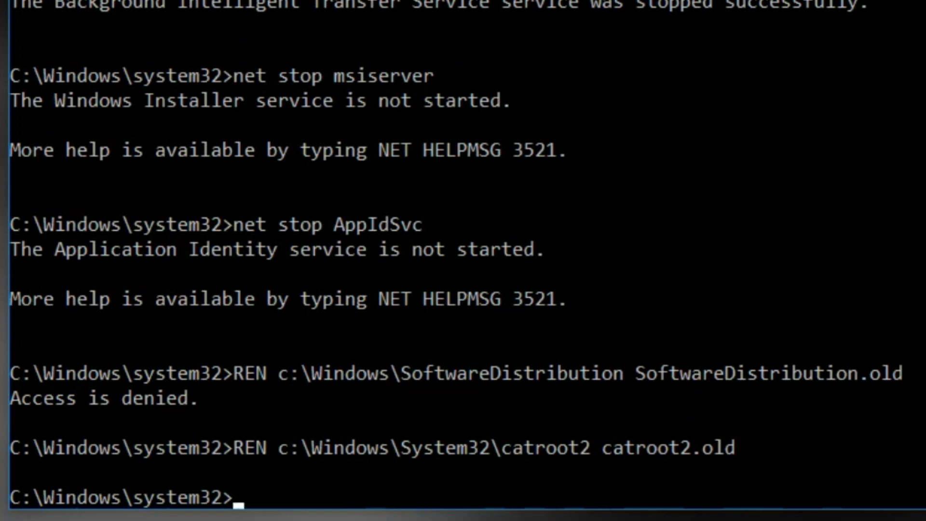
pyautogui.write('net start')
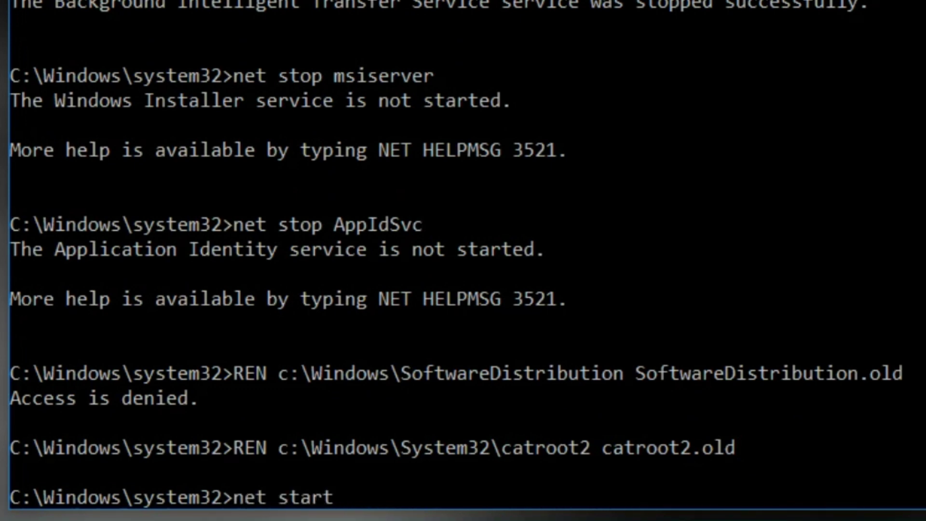
pyautogui.write(' wuaus')
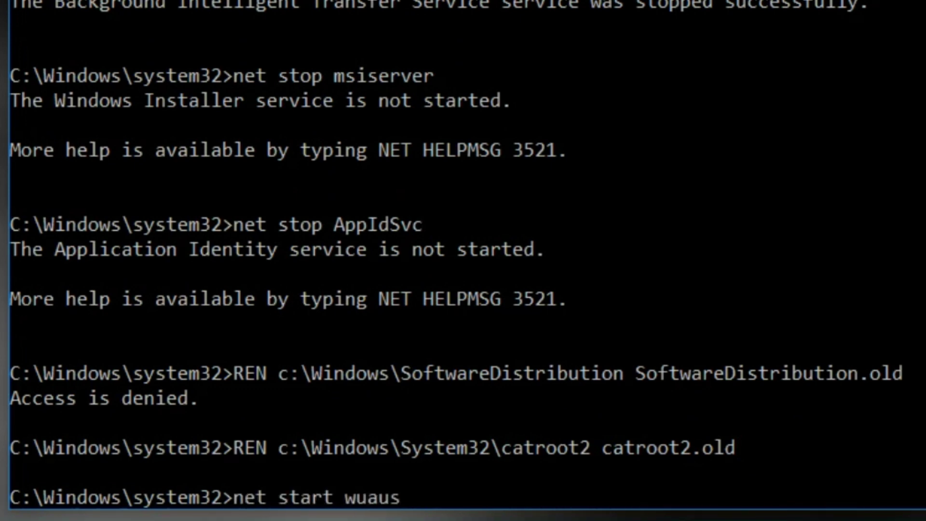
pyautogui.write('erv')
# - Run net start for wuauserv, cryptSvc, bits and msiserver, net stop AppIDSvc, then exit
pyautogui.press('Return')
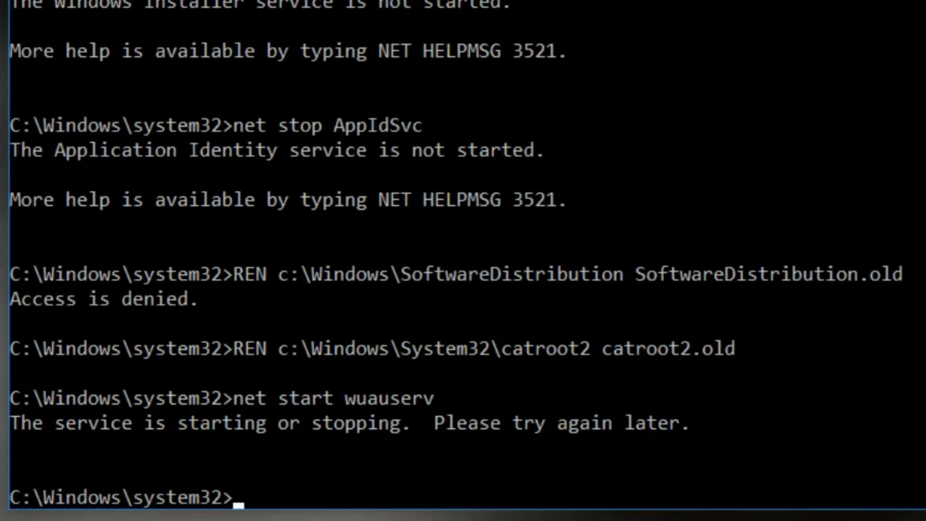
pyautogui.write('net sta')
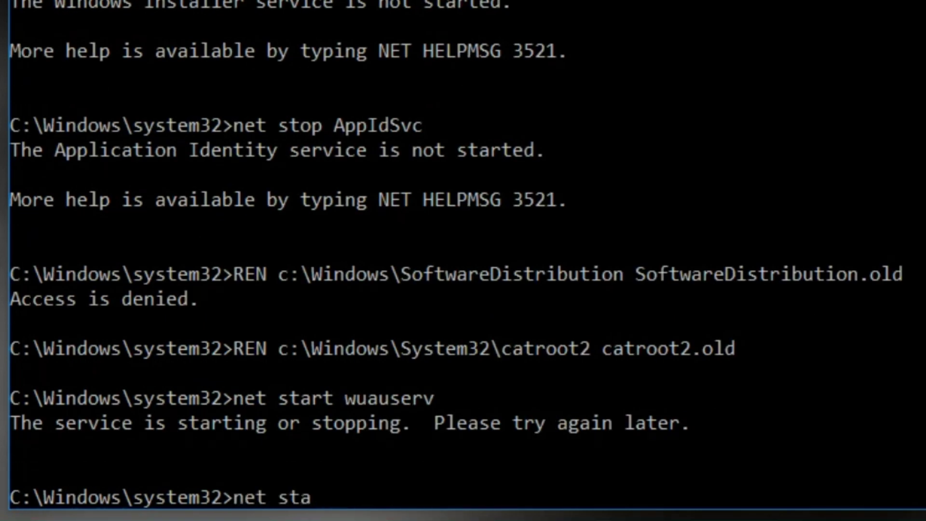
pyautogui.write('rt cryp')
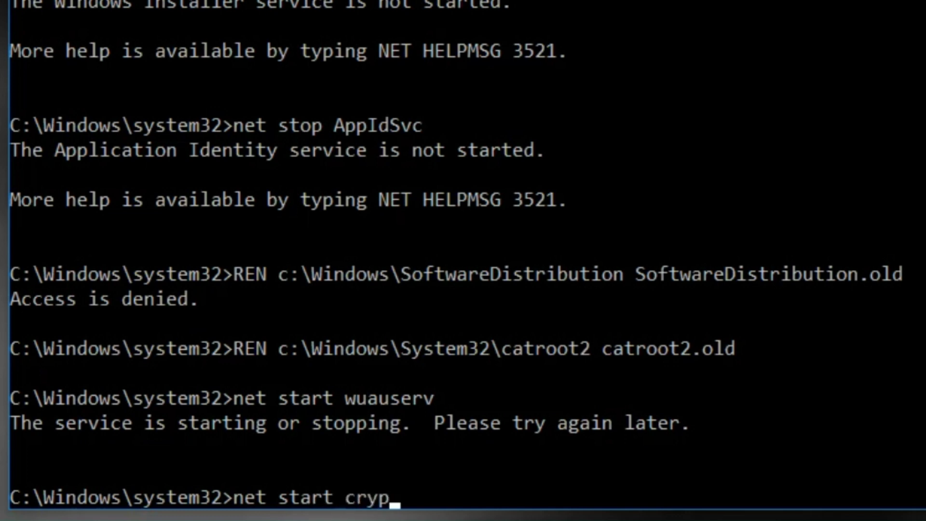
pyautogui.write('tSvc')
pyautogui.press('Return')
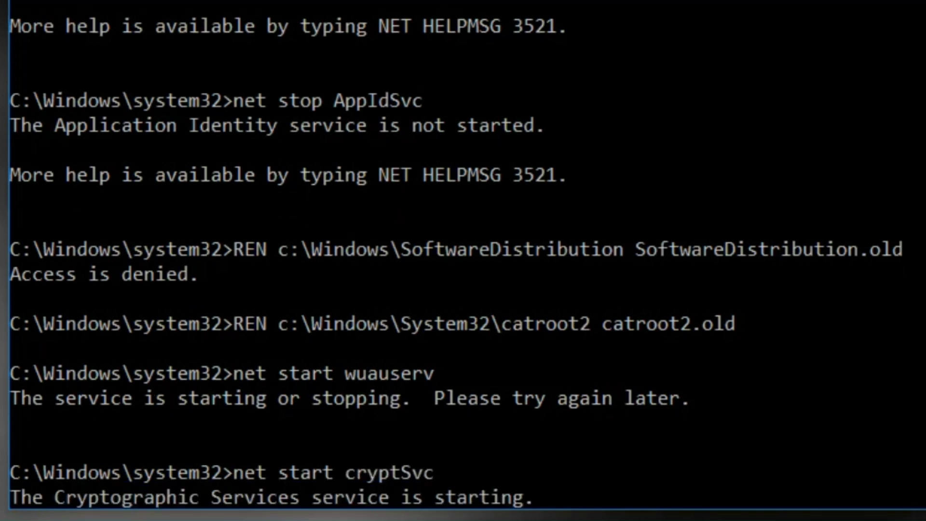
pyautogui.write('net')
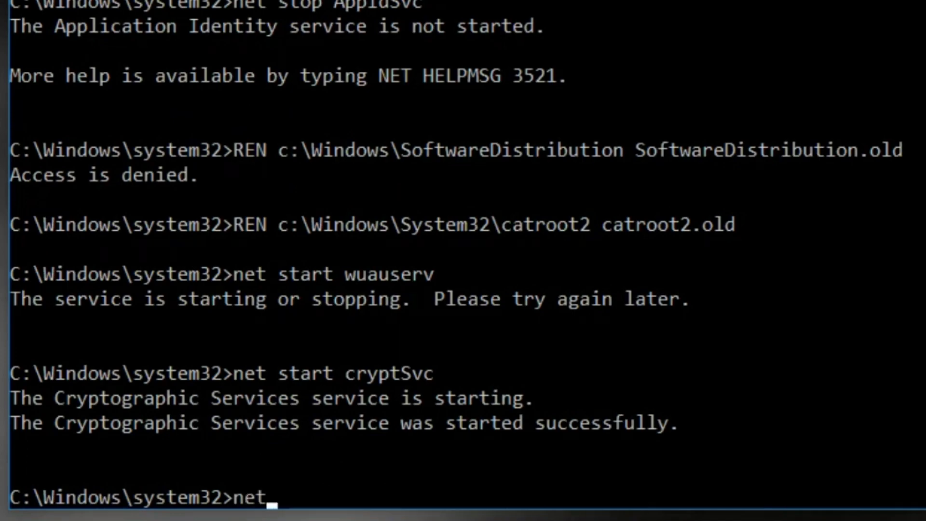
pyautogui.write(' start bits')
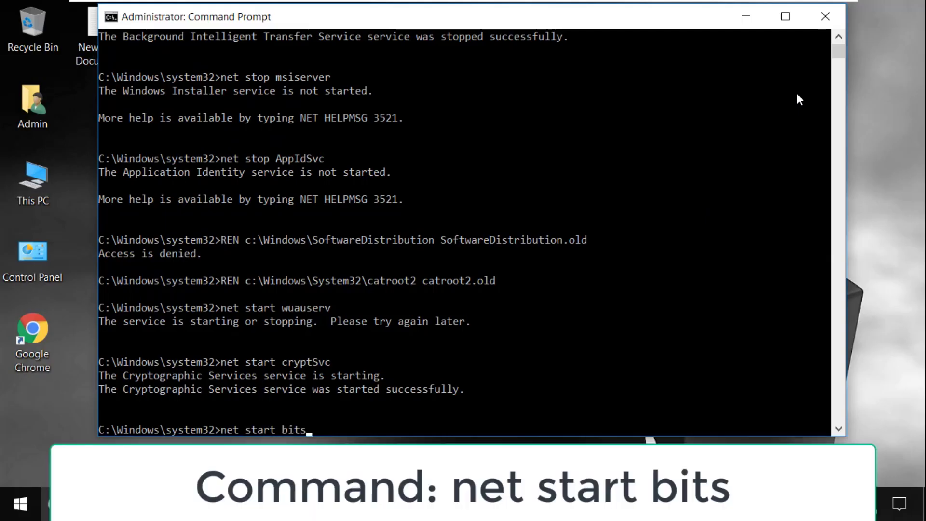
pyautogui.press('Return')
pyautogui.write('net ')
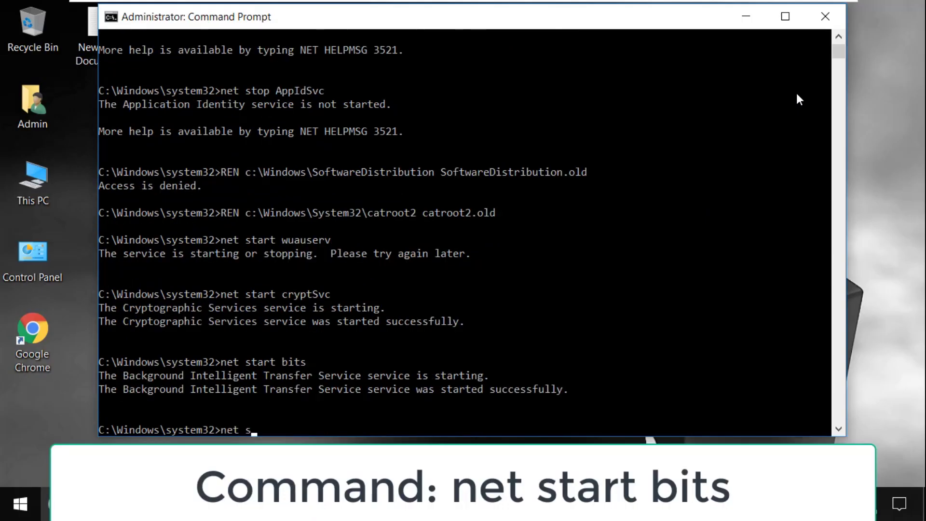
pyautogui.write('start msiserver')
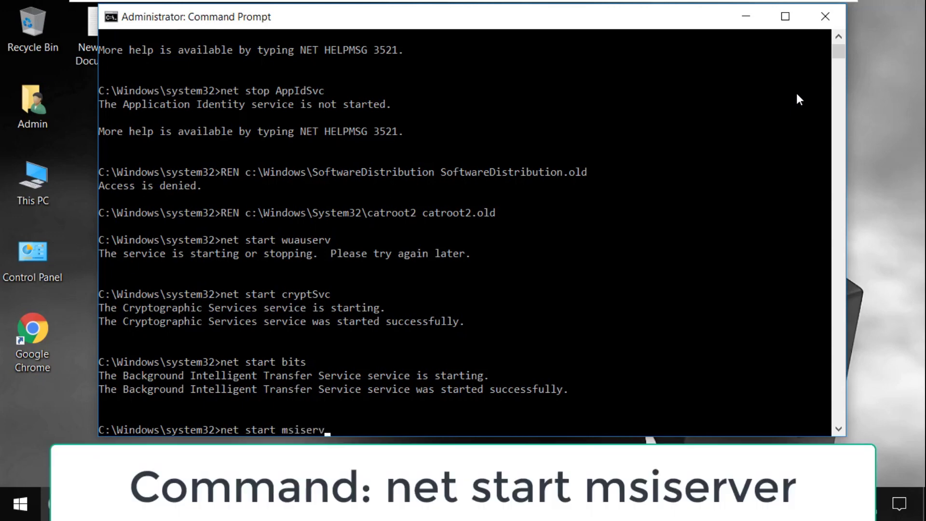
pyautogui.press('Return')
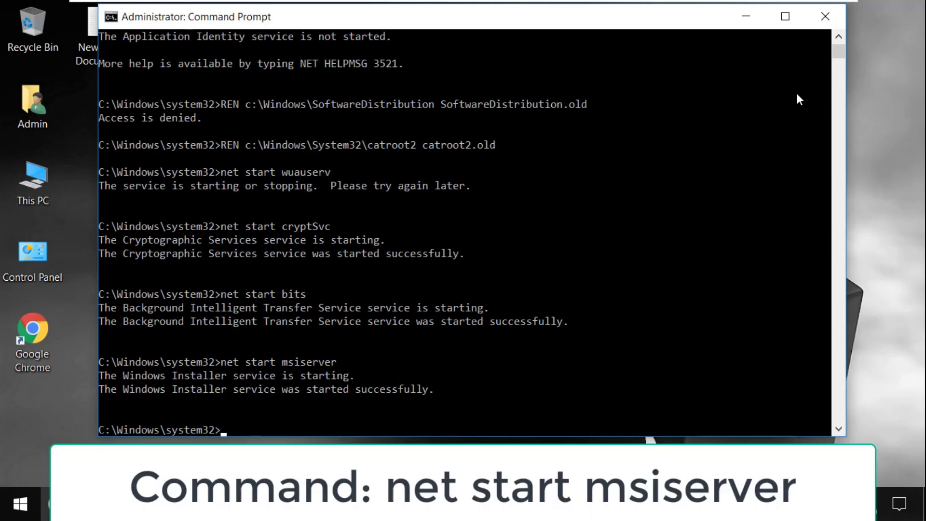
pyautogui.write('net stop')
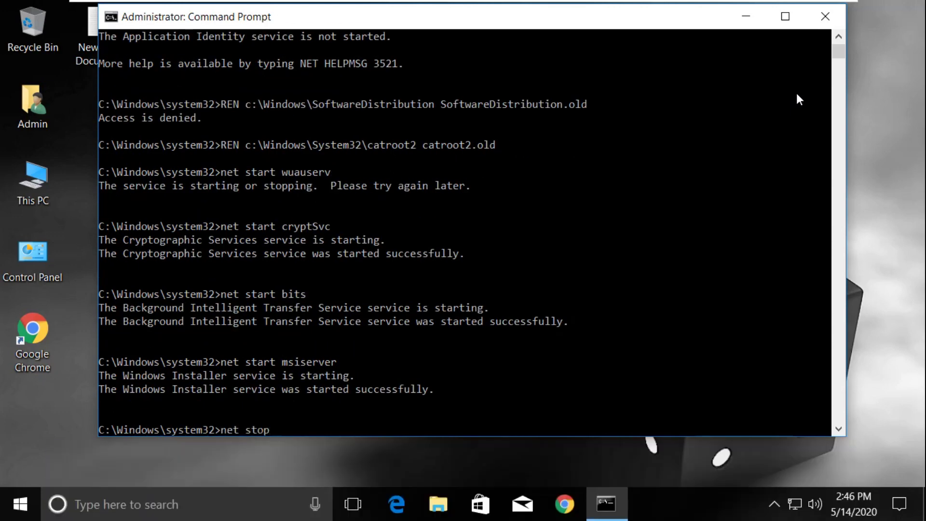
pyautogui.write(' AppI')
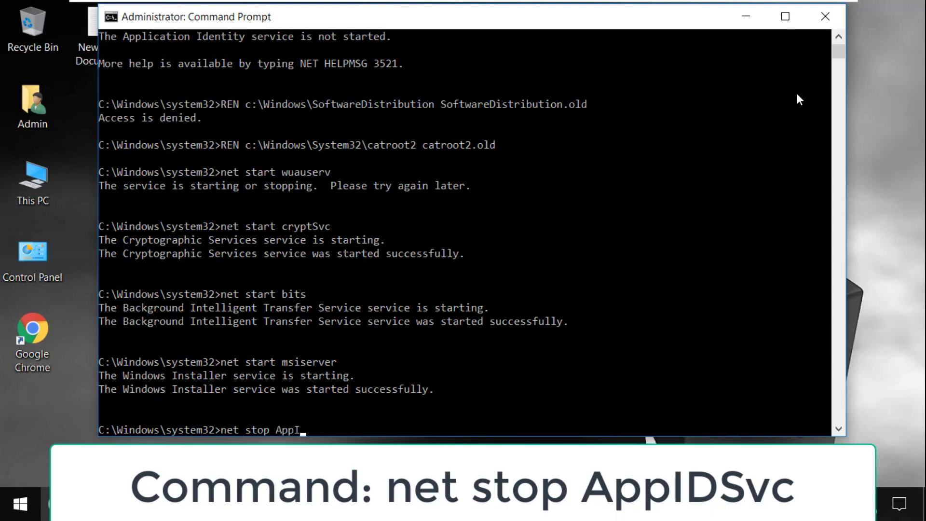
pyautogui.write('DSvc')
pyautogui.press('Return')
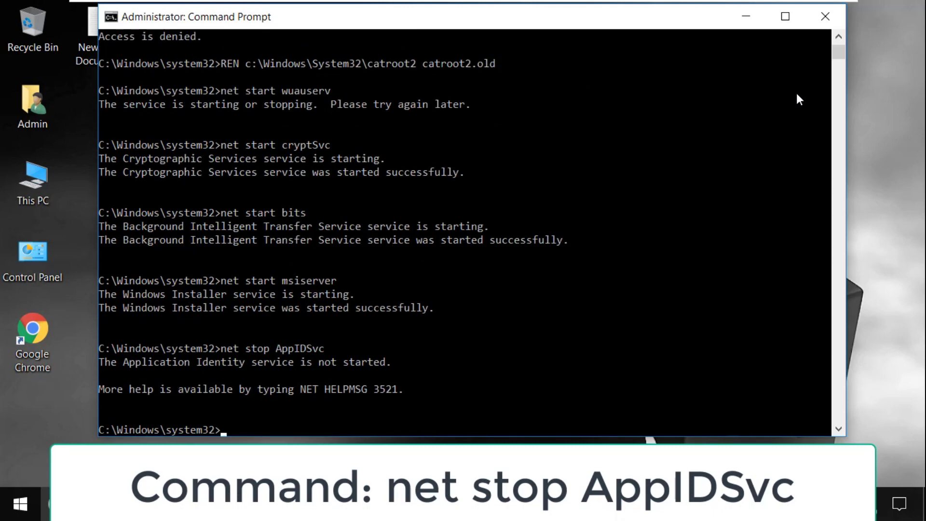
pyautogui.write('exit')
pyautogui.press('Return')
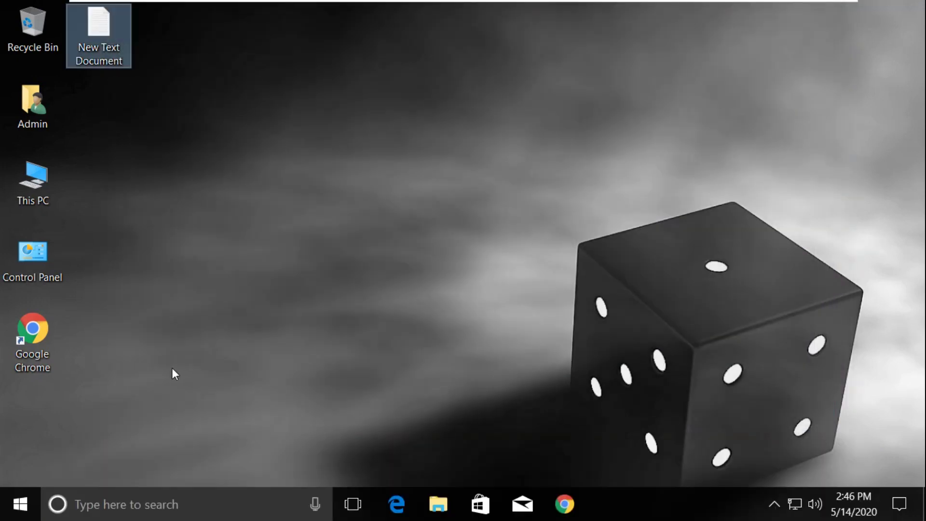
# - Run wuauclt.exe /updatenow in an administrator PowerShell, then exit the session
pyautogui.click(90, 507)
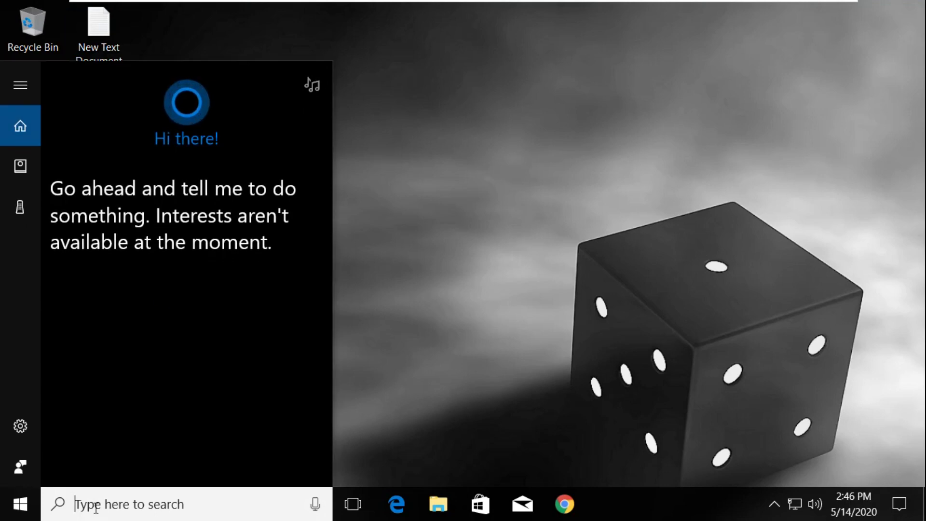
pyautogui.write('powers')
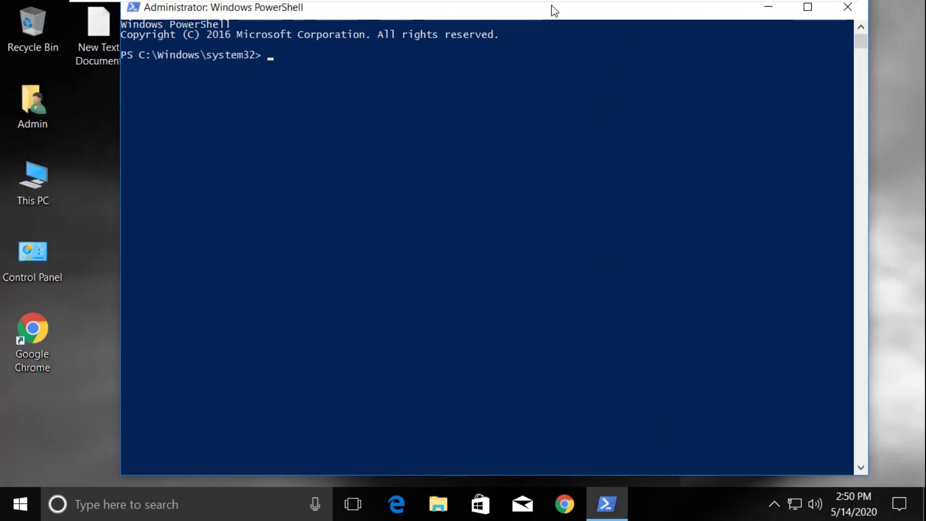
pyautogui.write('w')
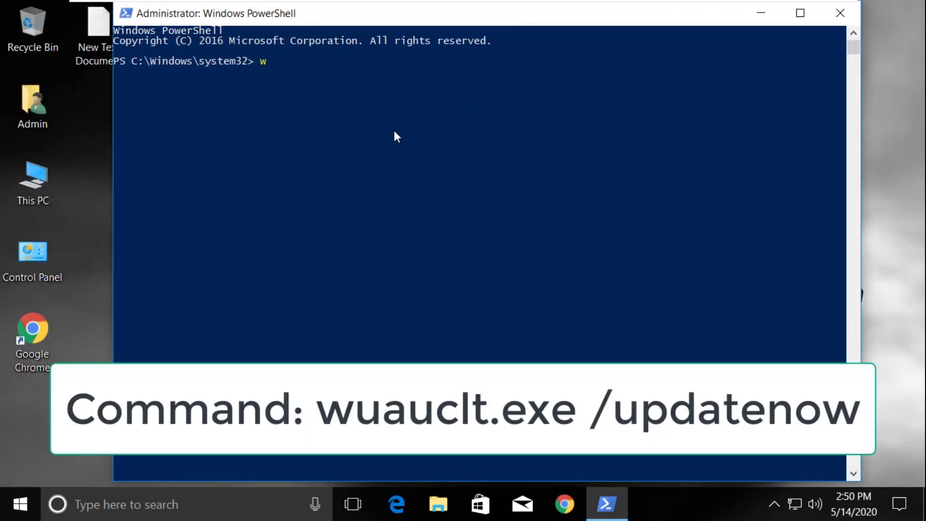
pyautogui.write('uaucl')
pyautogui.write('t.exe ')
pyautogui.write('/update')
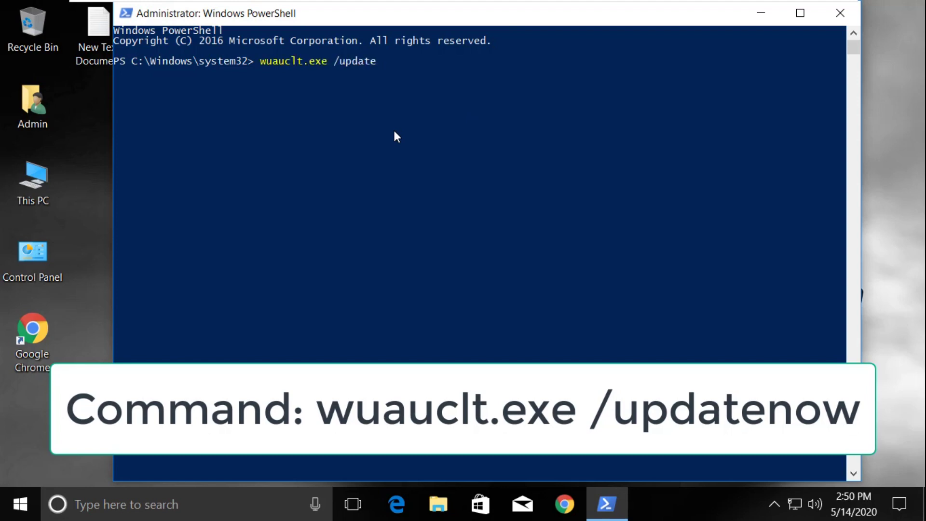
pyautogui.write('n')
pyautogui.press('BackSpace')
pyautogui.write('now')
pyautogui.press('Return')
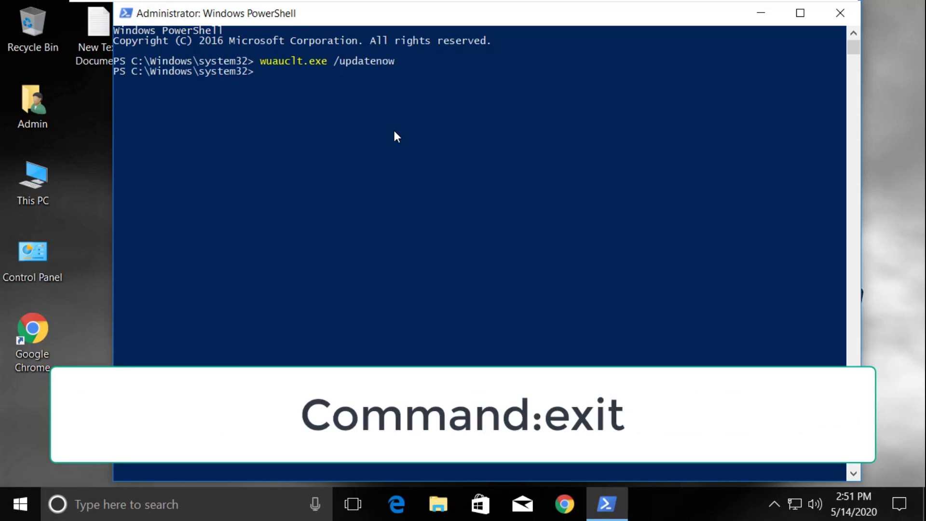
pyautogui.write('exit')
pyautogui.press('Return')
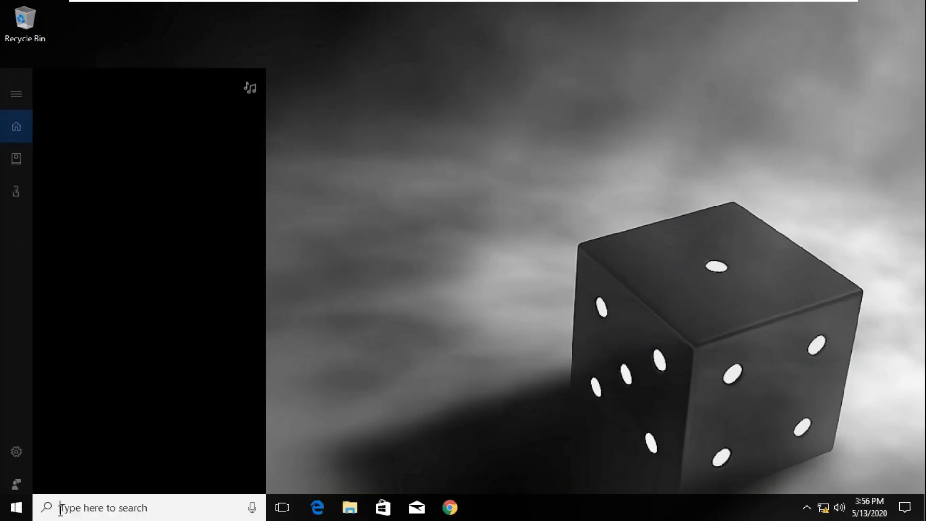
pyautogui.write('recovery option')
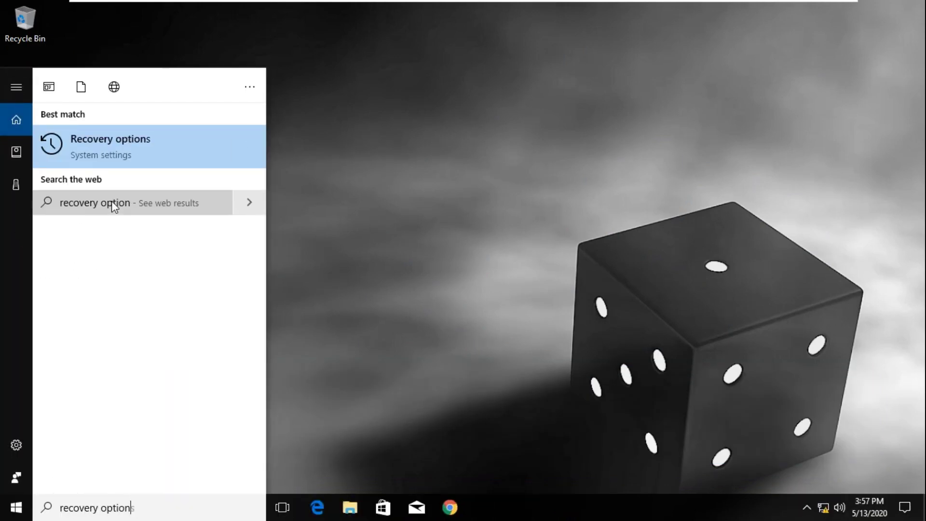
# - From Recovery options in Settings, choose Restart now under Advanced startup
pyautogui.click(112, 137)
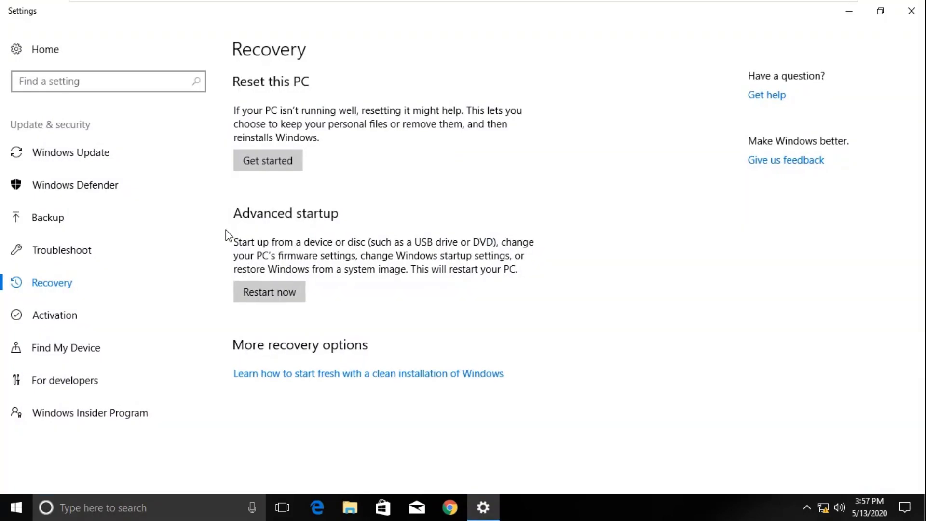
pyautogui.click(261, 299)
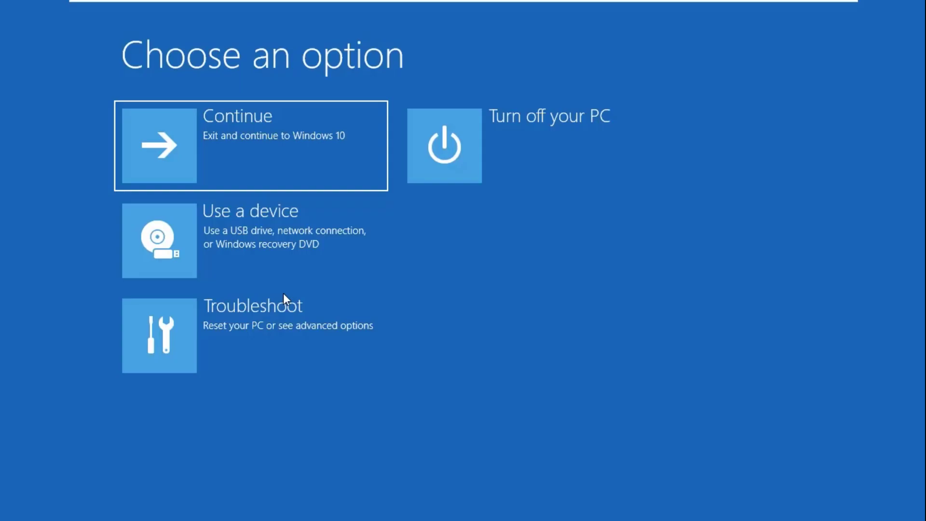
# - Go to Troubleshoot > Advanced options > Startup Settings and restart into Safe Mode
pyautogui.click(238, 336)
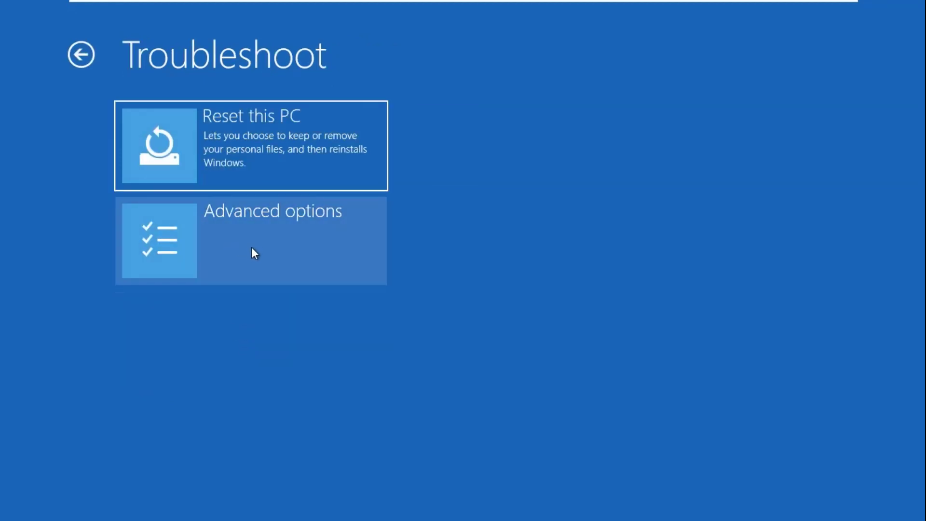
pyautogui.click(253, 252)
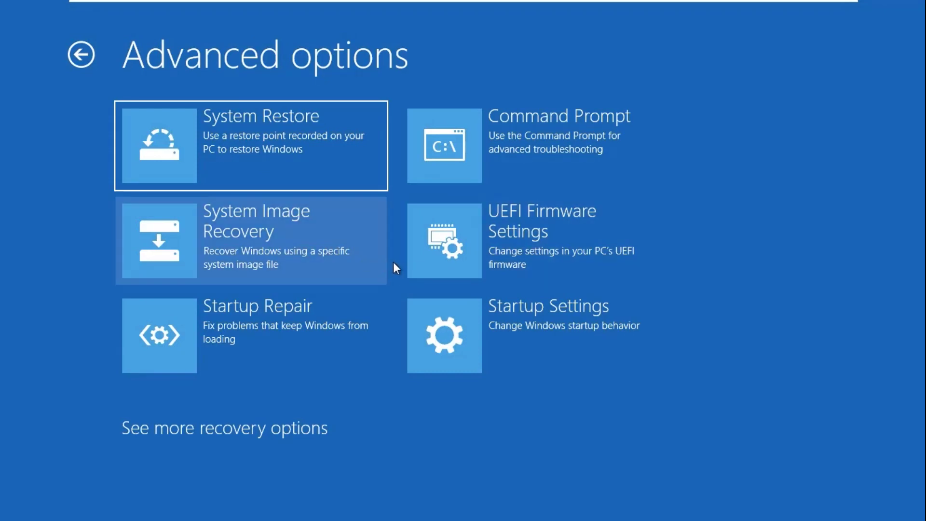
pyautogui.click(498, 330)
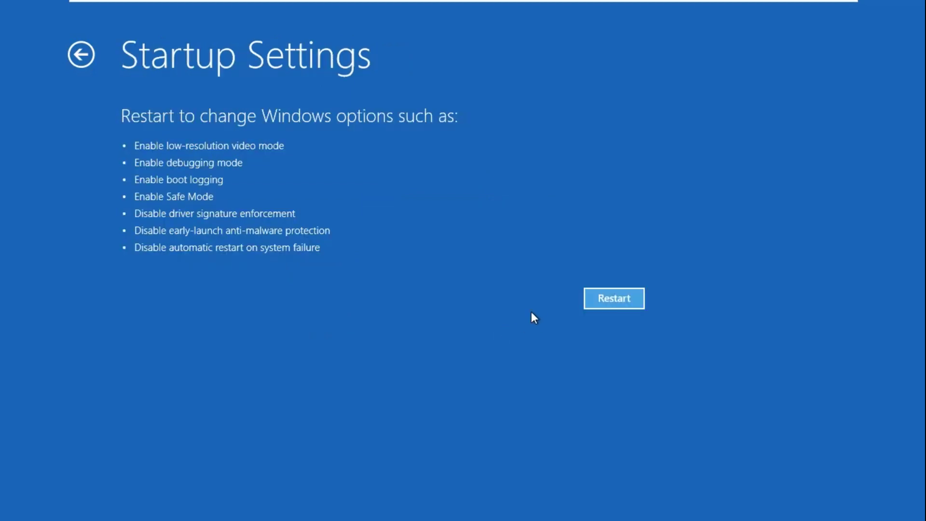
pyautogui.click(617, 302)
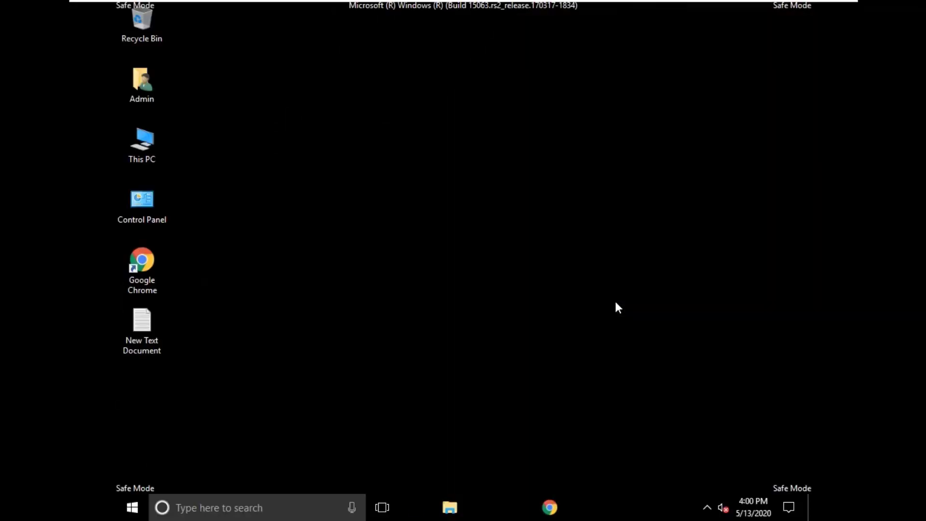
# - Delete all six items in C:\Windows\SoftwareDistribution via File Explorer
pyautogui.doubleClick(135, 140)
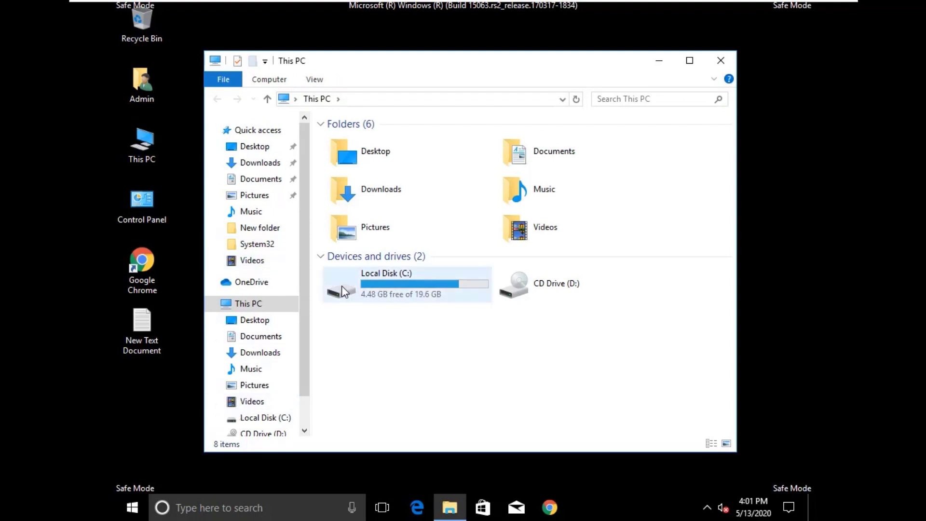
pyautogui.moveTo(254, 289)
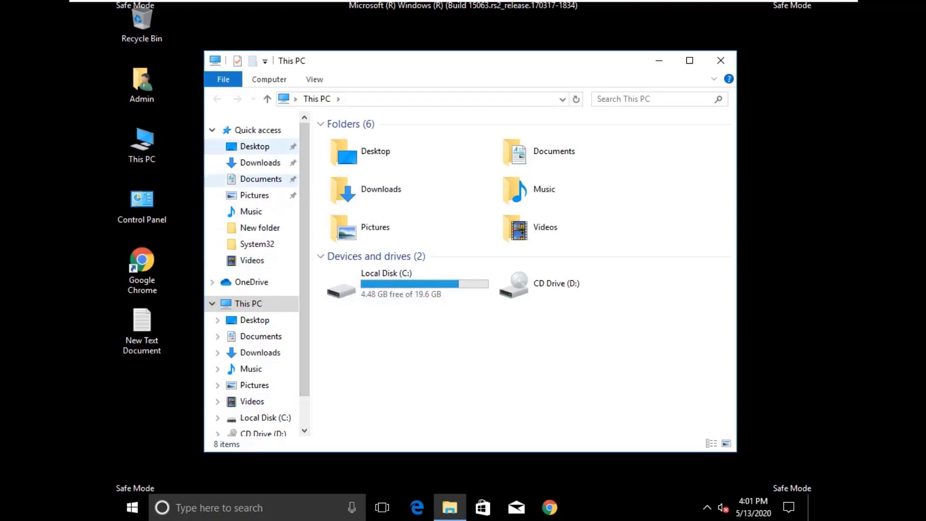
pyautogui.doubleClick(362, 289)
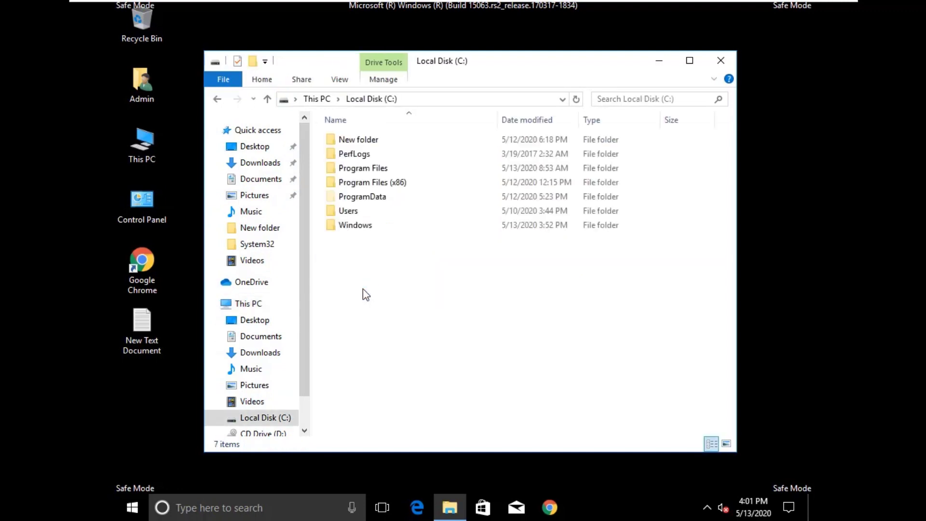
pyautogui.doubleClick(366, 225)
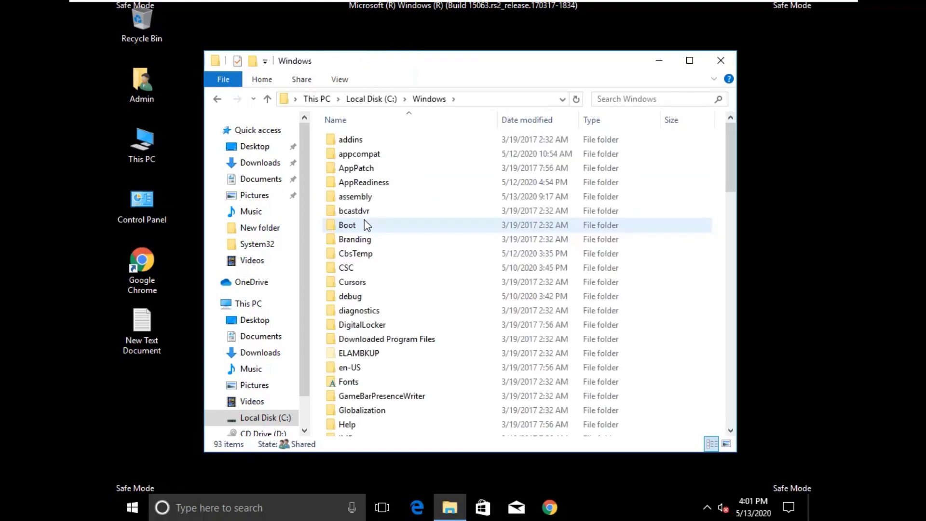
pyautogui.moveTo(348, 225)
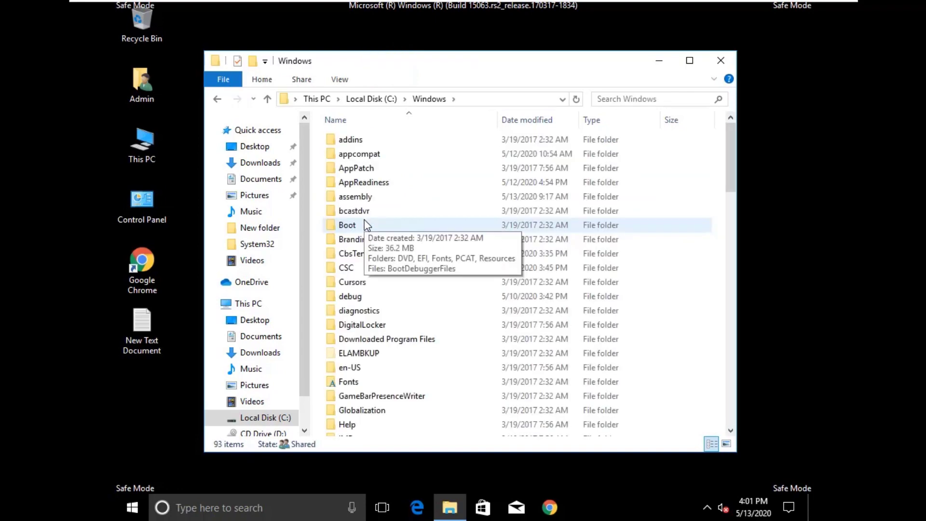
pyautogui.moveTo(731, 153); pyautogui.dragTo(734, 310)
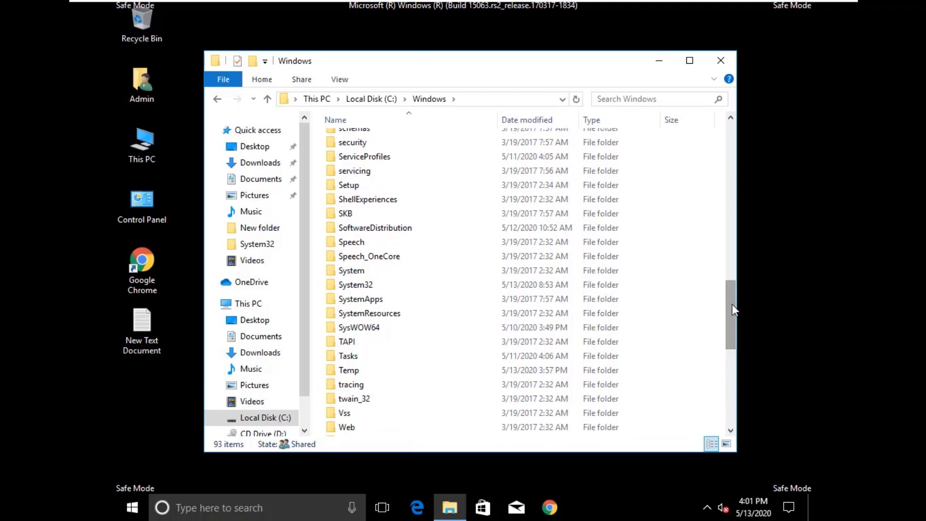
pyautogui.doubleClick(365, 228)
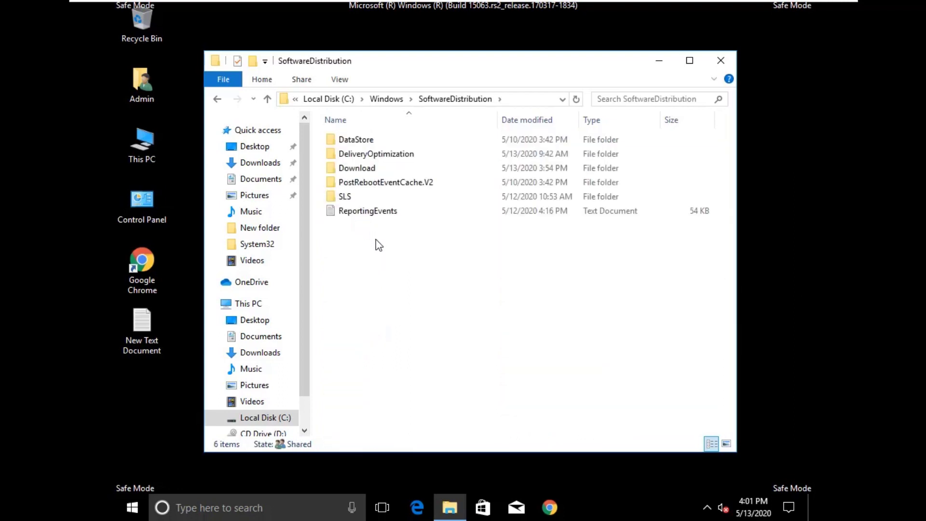
pyautogui.moveTo(375, 241); pyautogui.dragTo(358, 140)
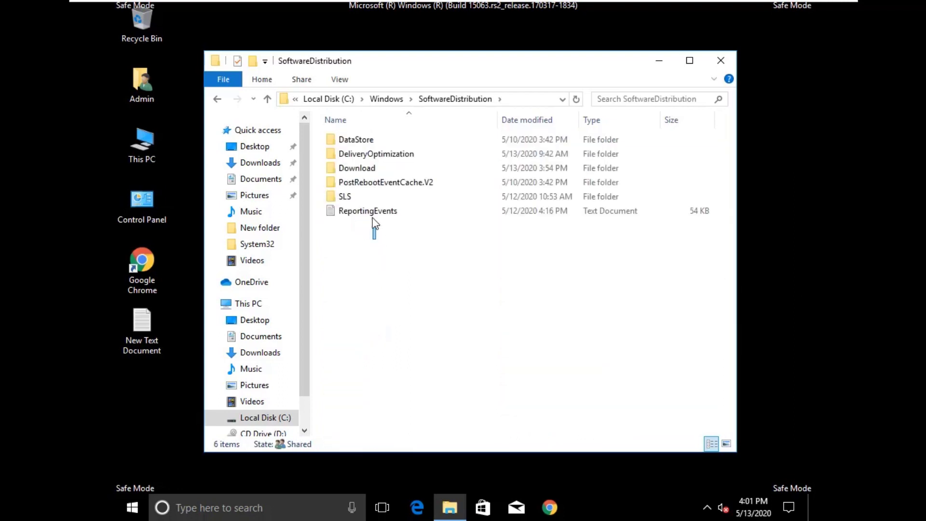
pyautogui.rightClick(360, 143)
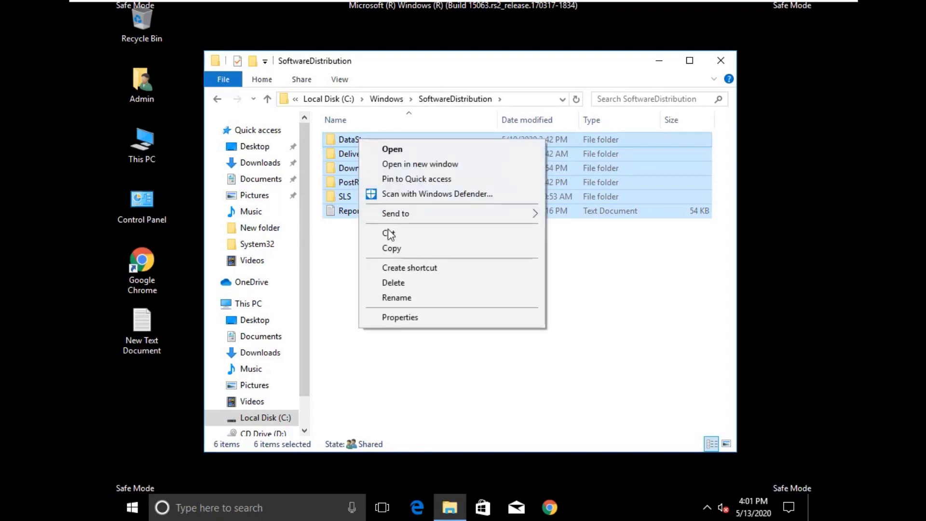
pyautogui.click(397, 283)
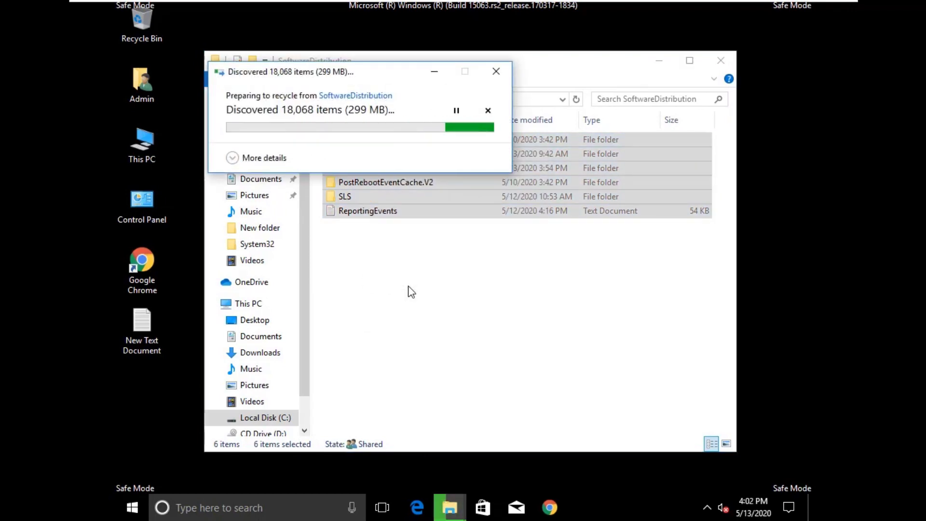
# - Restart the computer from the Start menu's power options
pyautogui.click(133, 509)
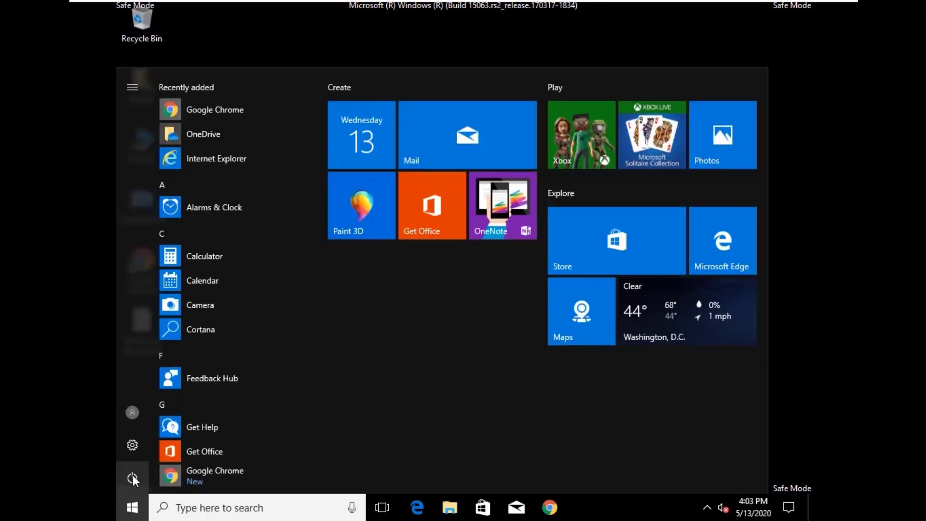
pyautogui.click(132, 475)
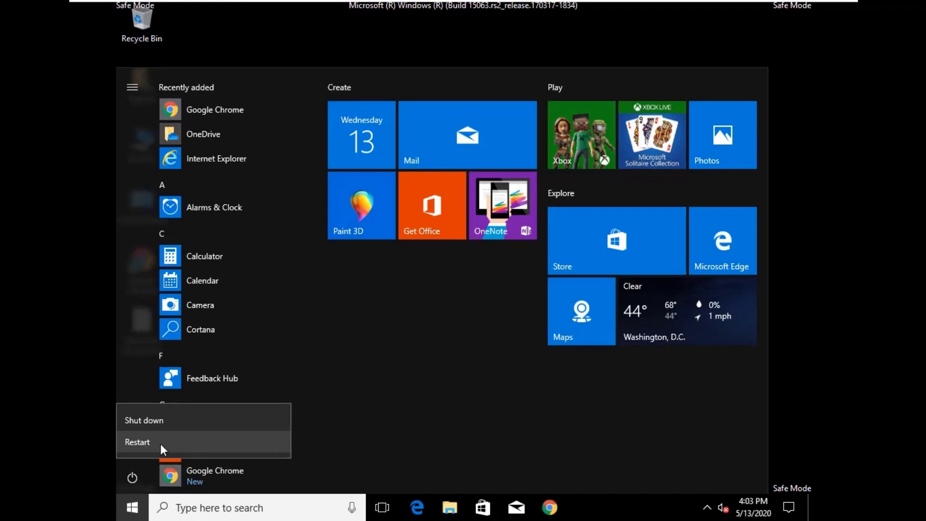
pyautogui.click(150, 444)
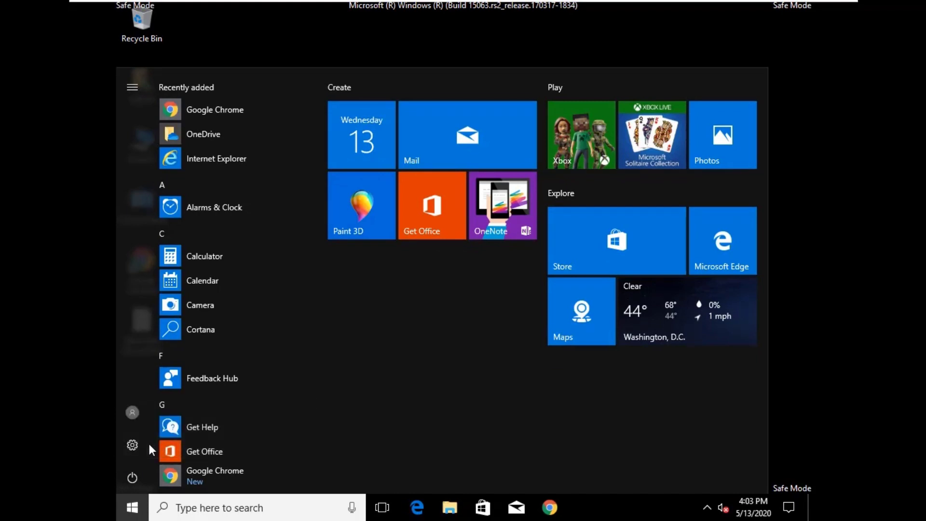